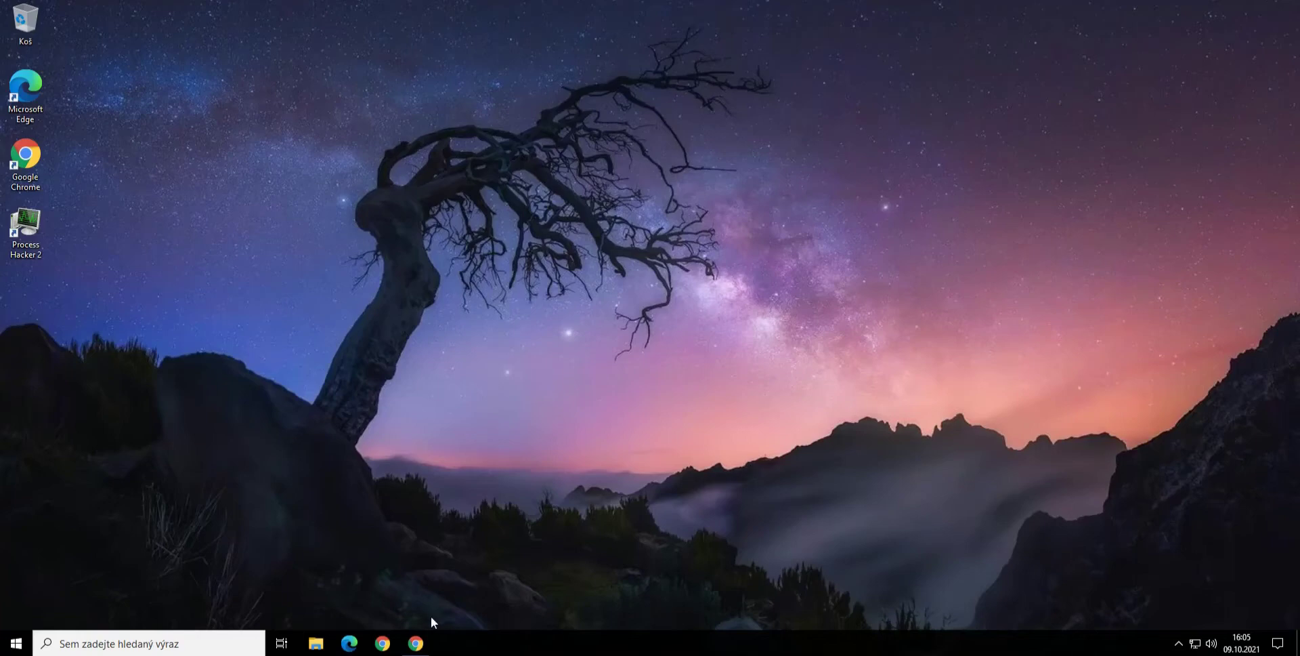
Step: Switch to Chrome and review the Windows 11 system requirements, highlighting the system firmware and TPM entries
click(416, 643)
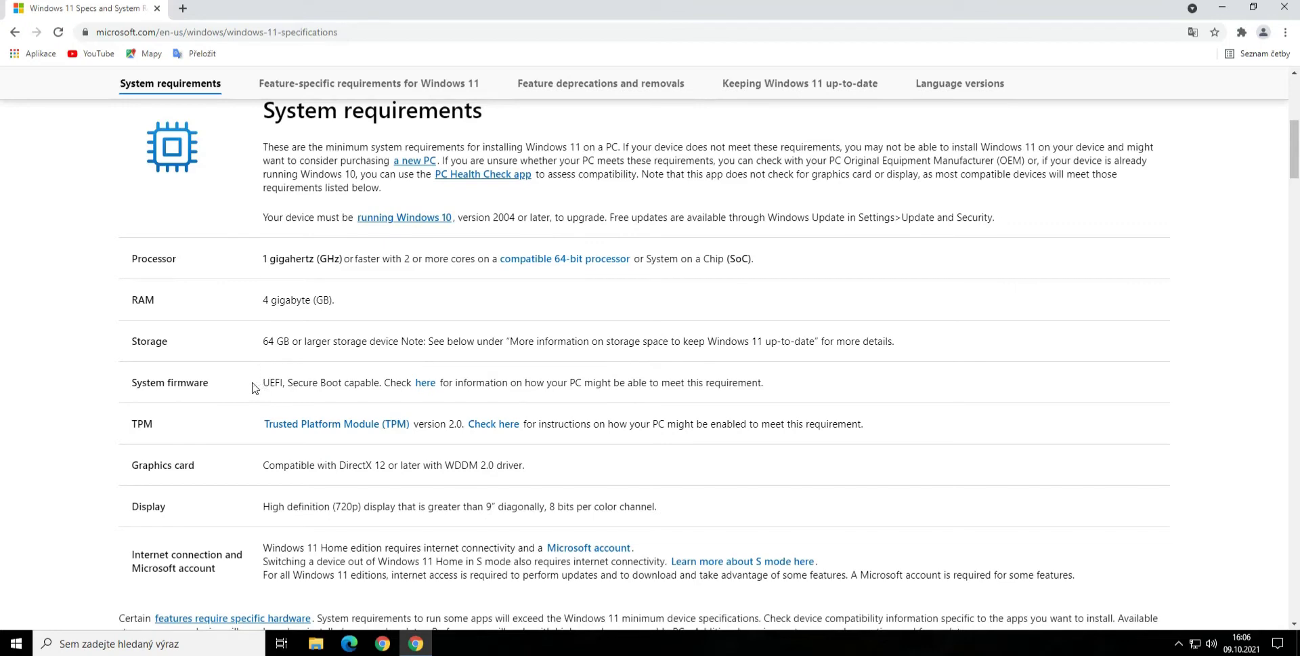
drag(254, 390, 880, 428)
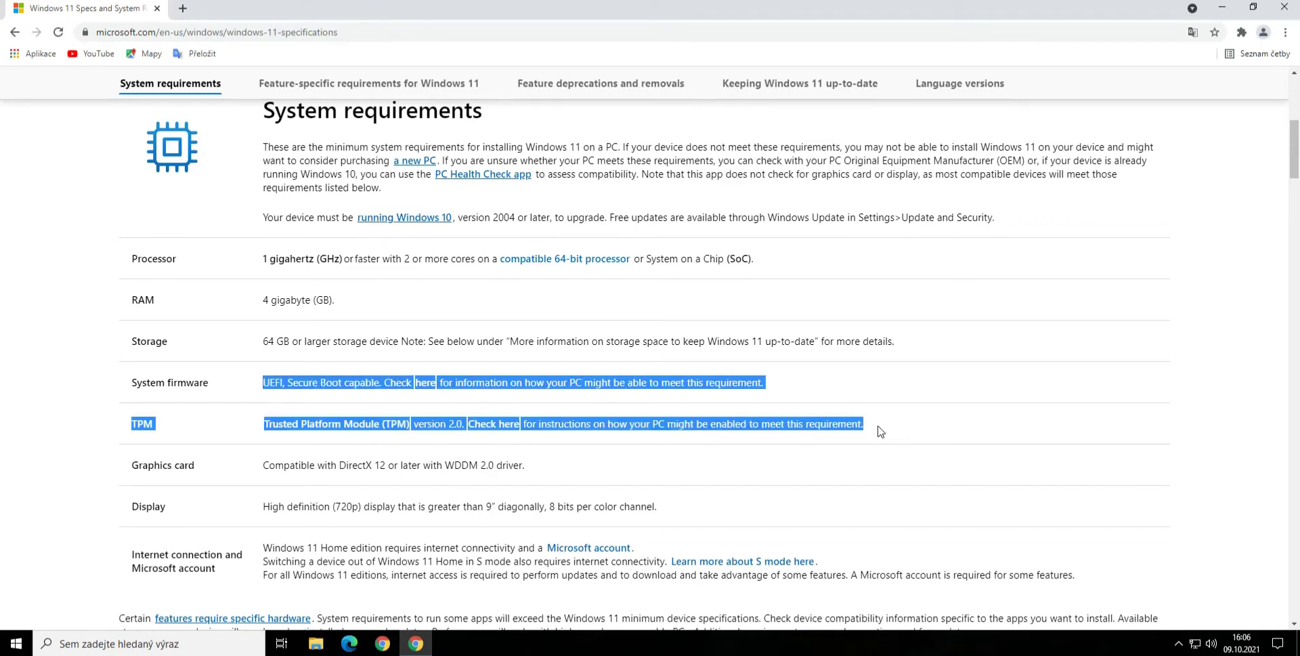
click(798, 425)
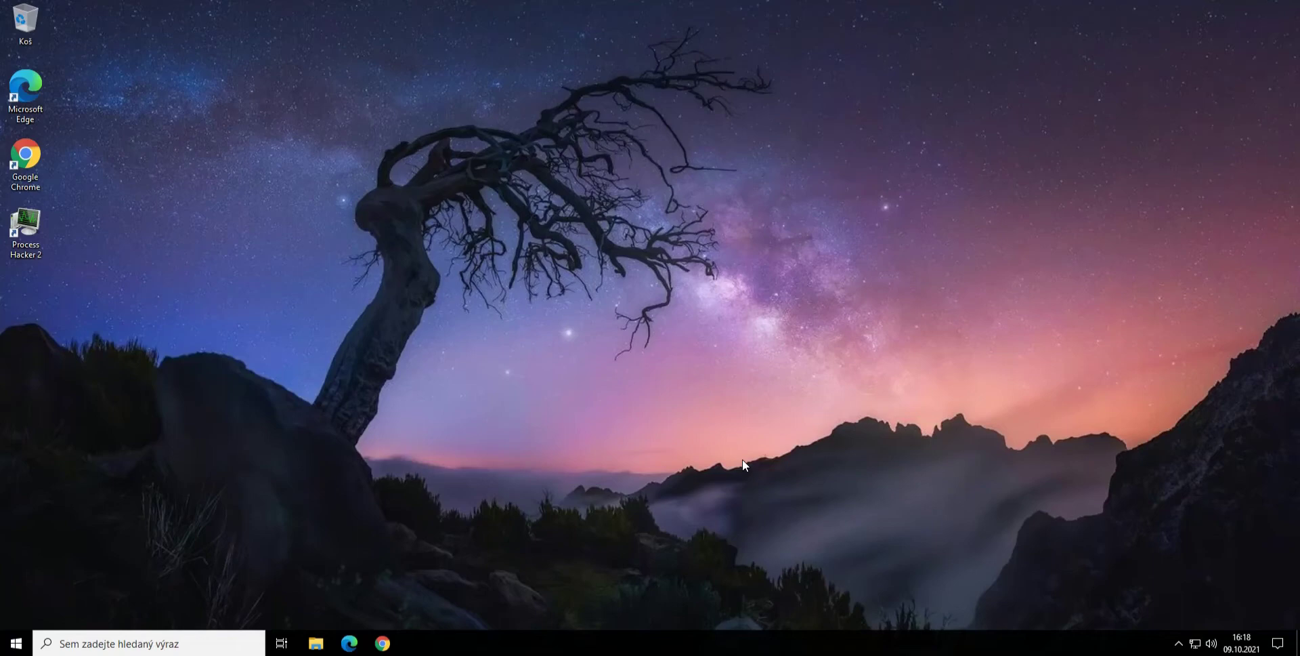
Step: Search for Microsoft in Chrome and open the Czech Microsoft website from the results
click(383, 642)
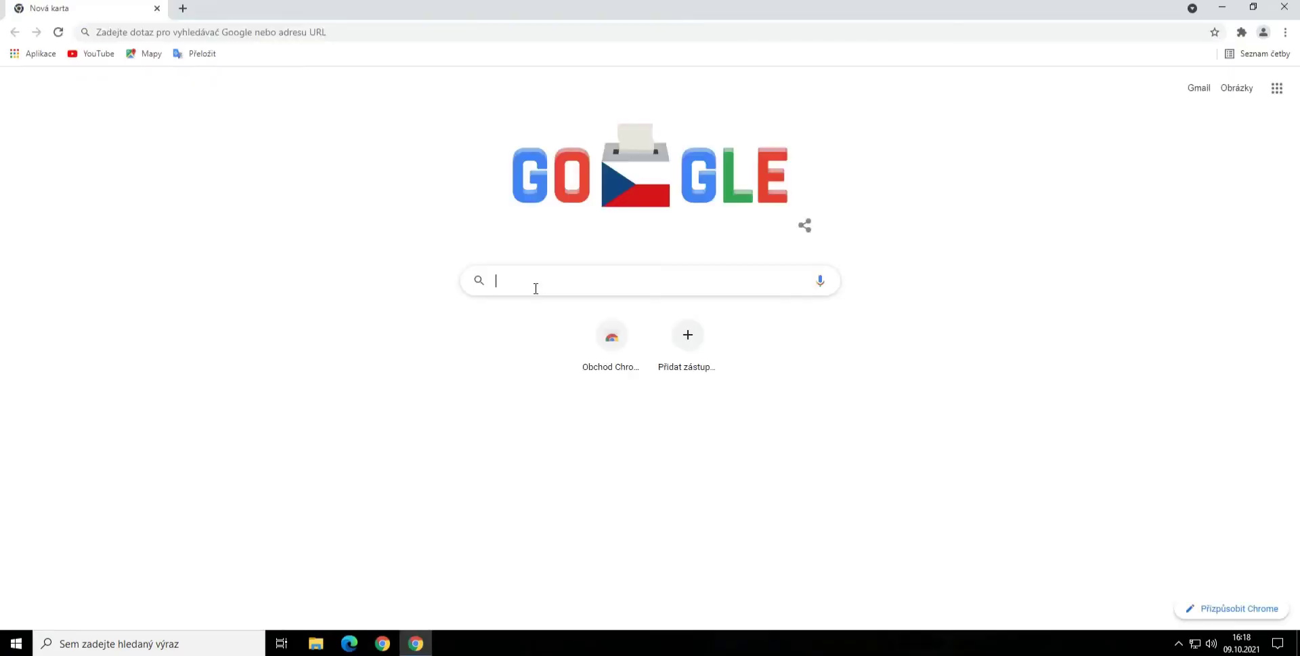
click(536, 288)
text(mi)
click(514, 371)
click(204, 212)
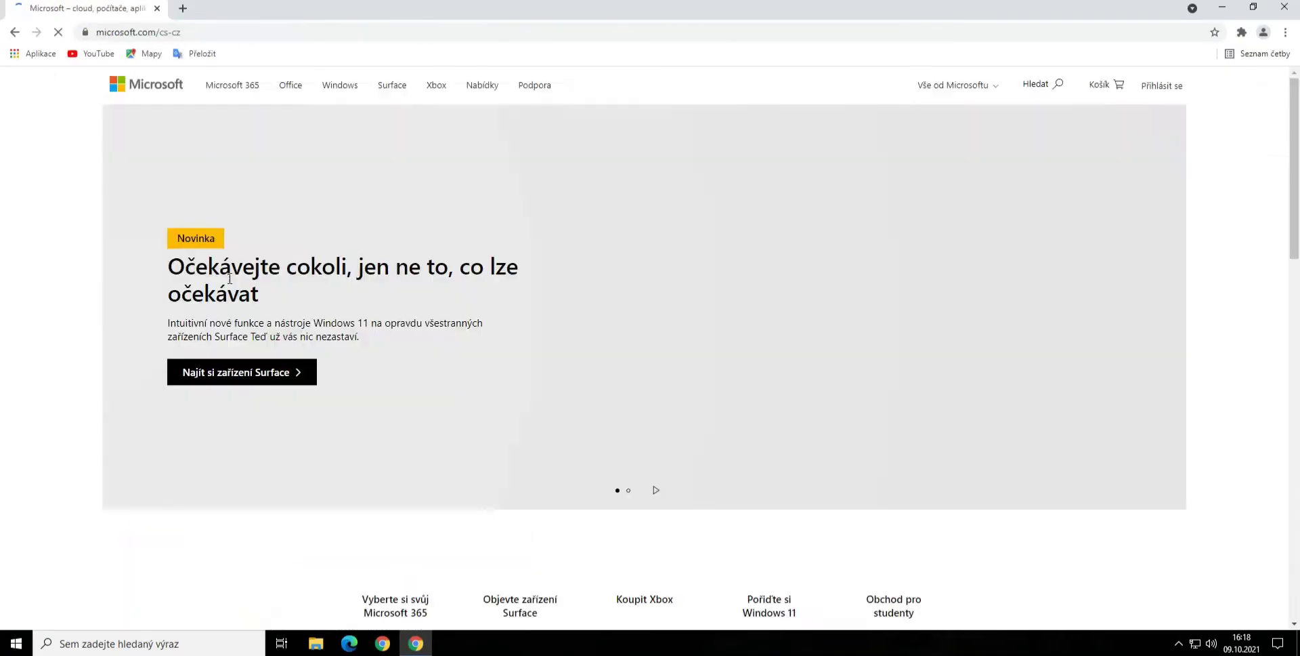
Step: Go to the Windows 11 compatibility section of the Microsoft site and download the PC Health Check app
scroll(232, 292, down, 1)
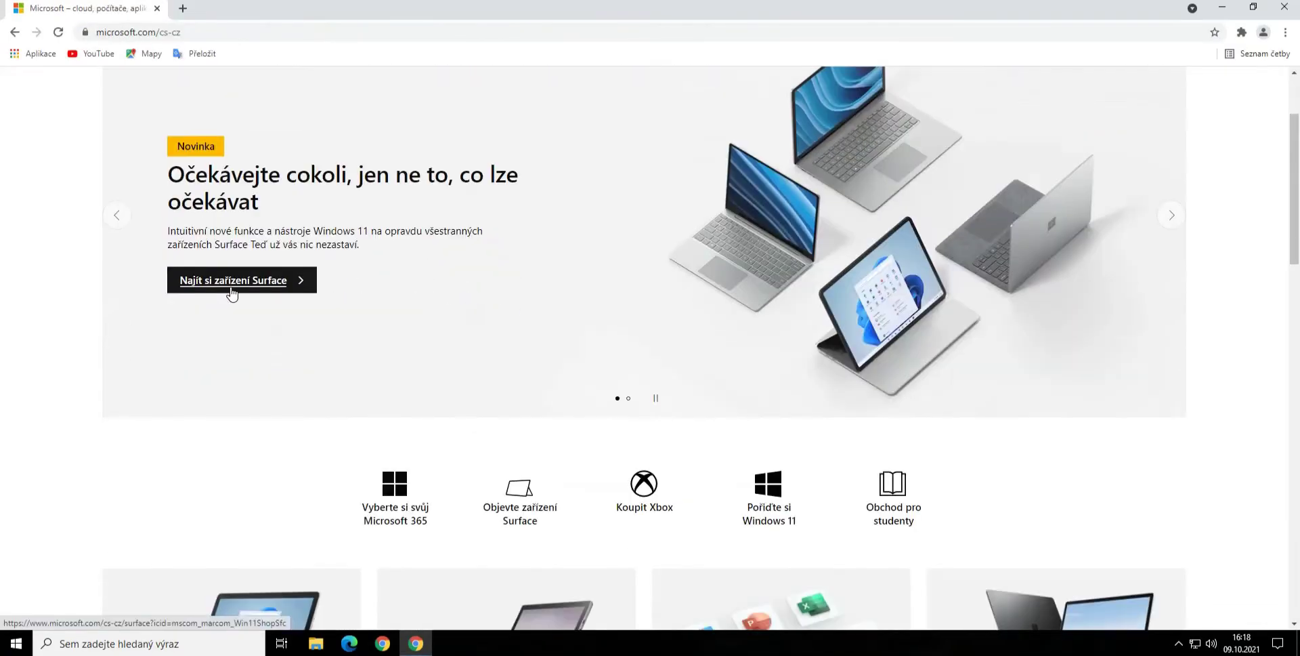
click(782, 521)
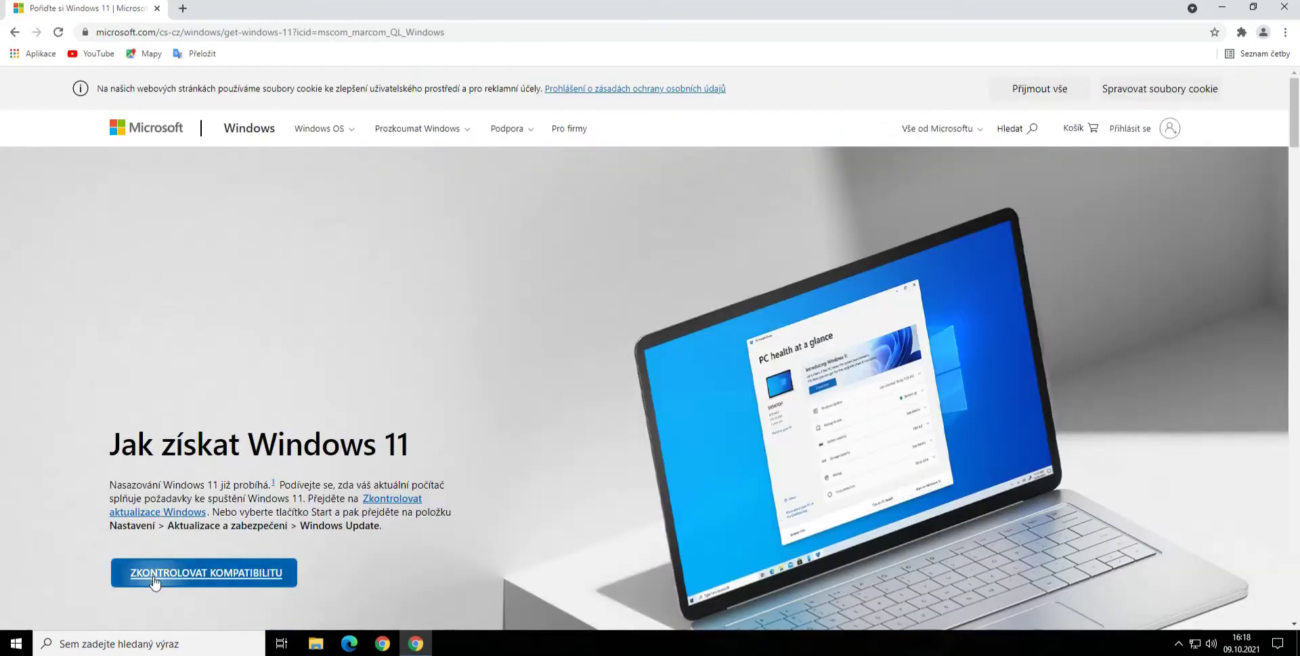
click(161, 573)
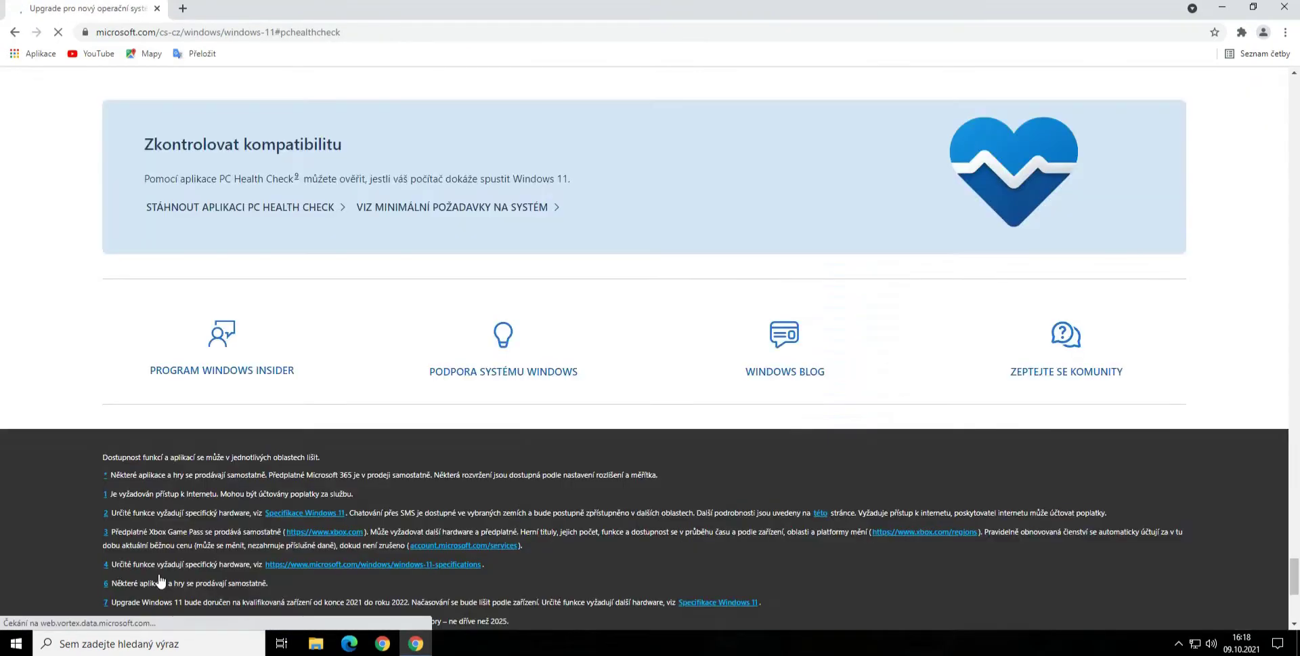
click(277, 212)
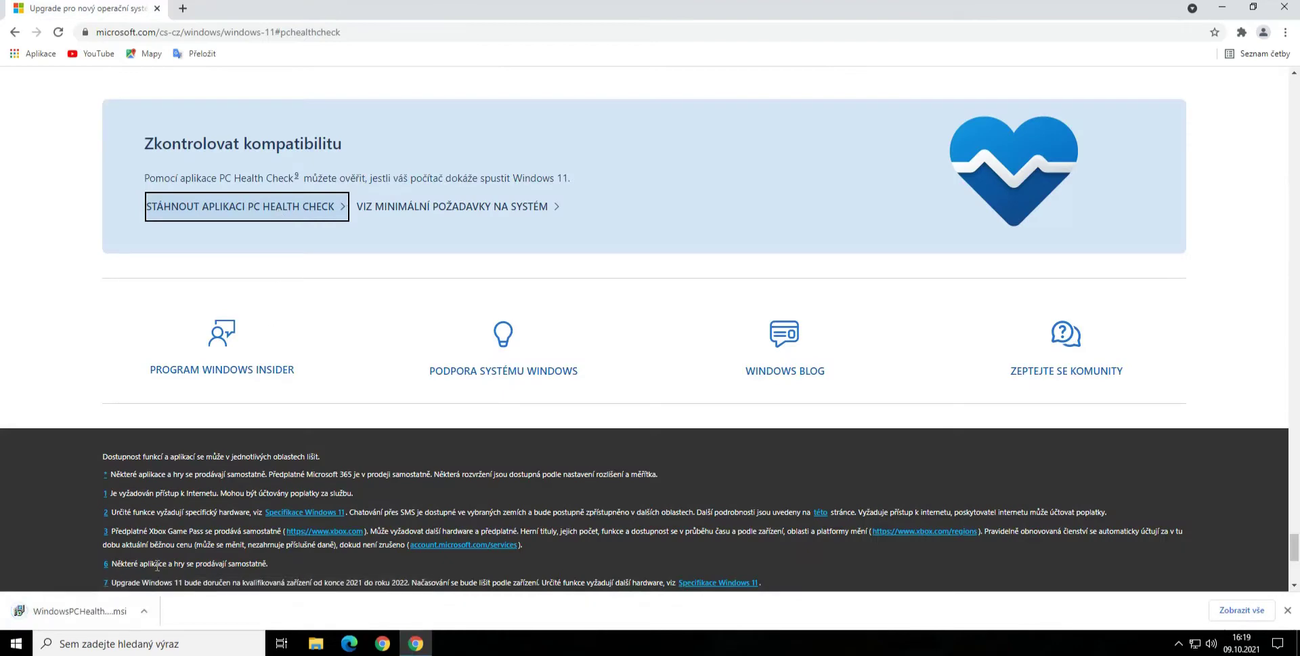
Step: Locate the downloaded WindowsPCHealthCheckSetup.msi in its folder and complete the PC Health Check installation
click(144, 610)
click(203, 563)
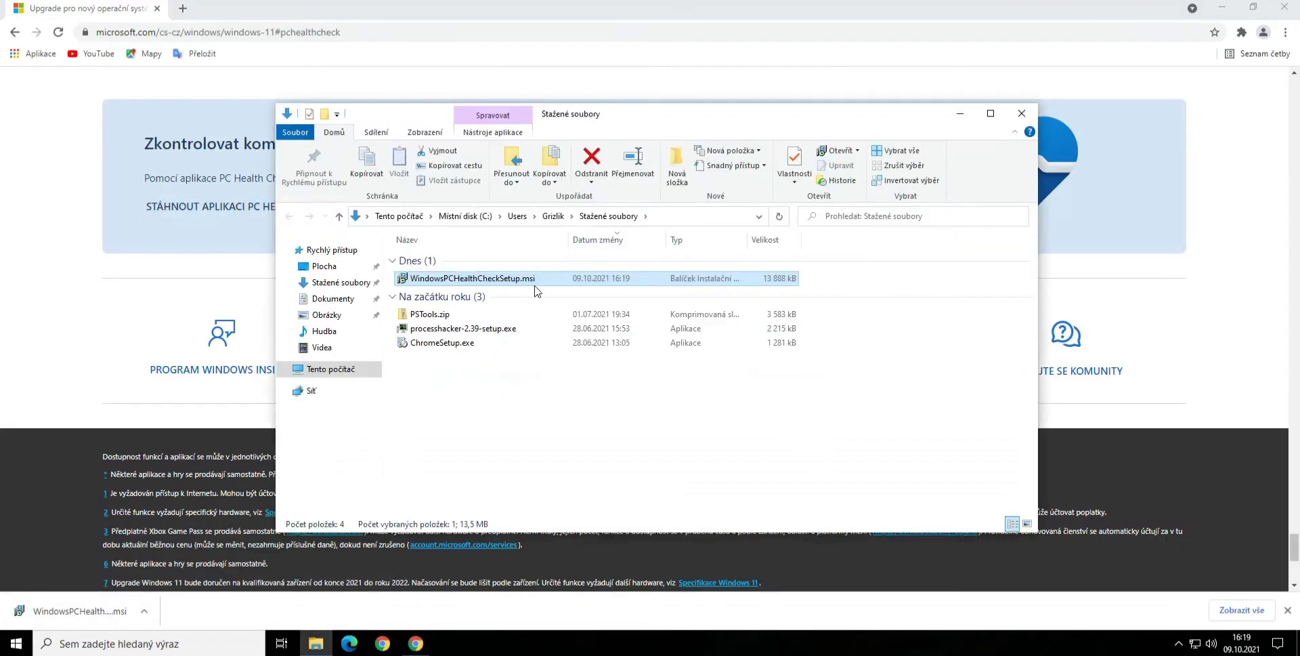
double_click(531, 280)
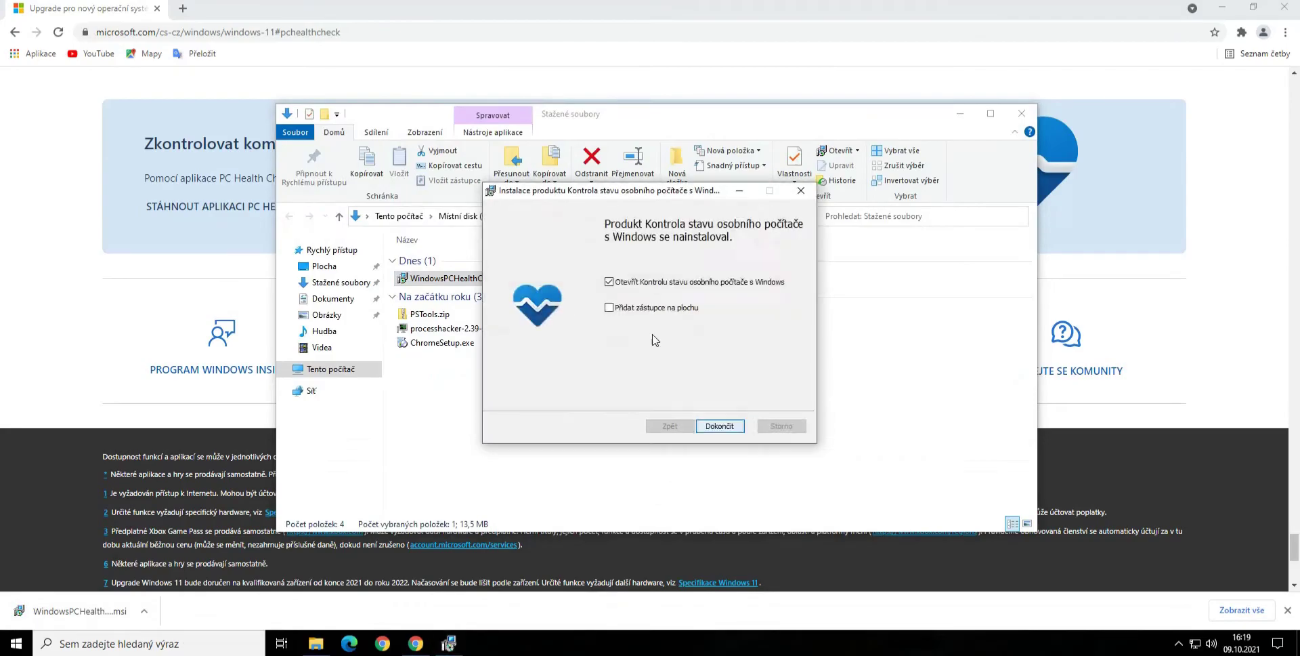
click(719, 425)
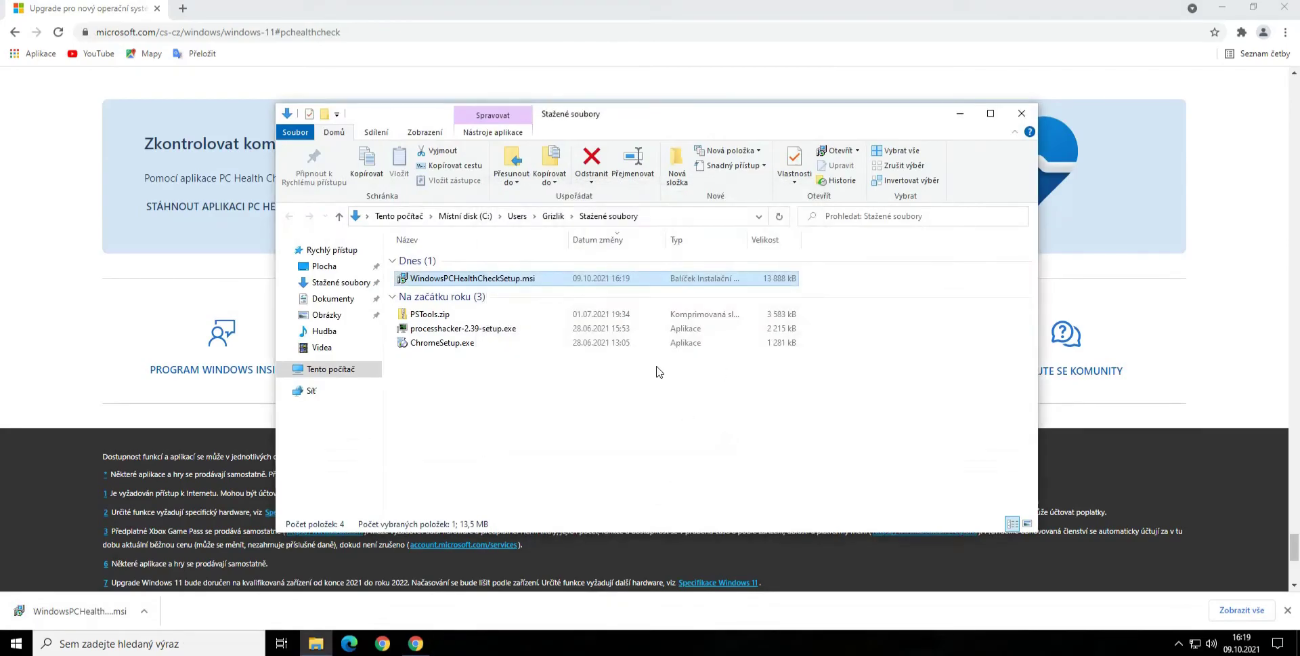
Step: Minimize the open windows and run the Windows 11 compatibility check in PC Health Check
click(1223, 7)
click(970, 120)
click(24, 303)
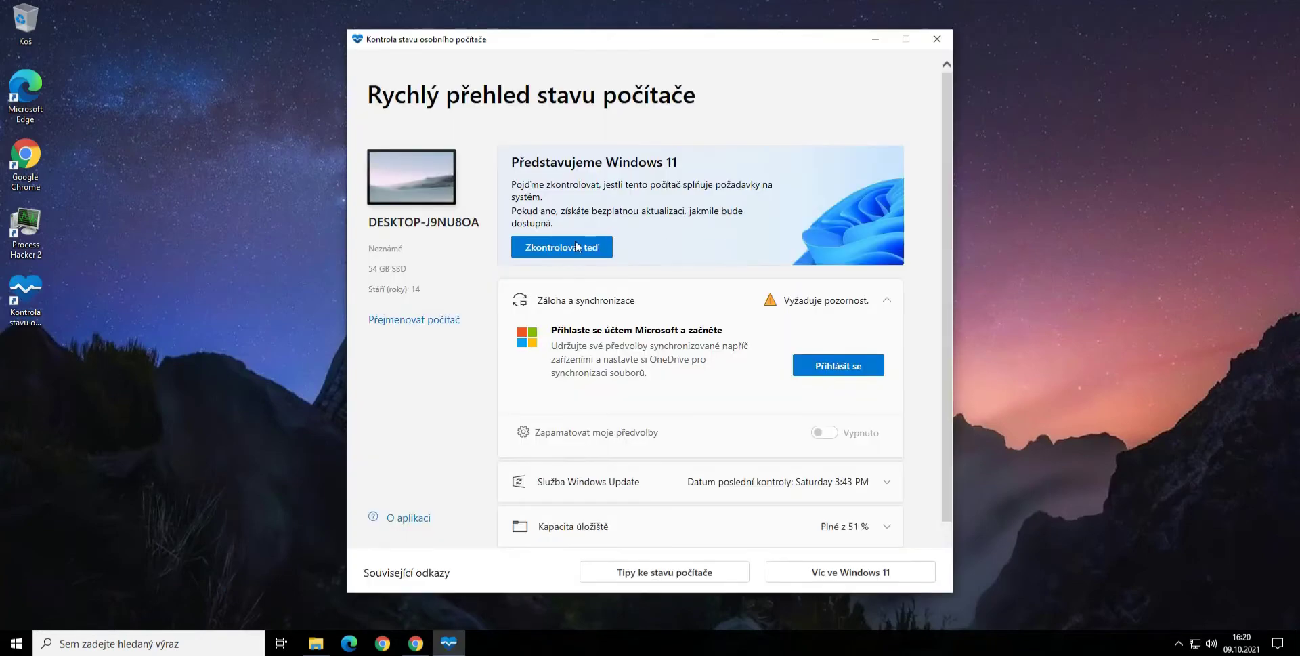
click(568, 252)
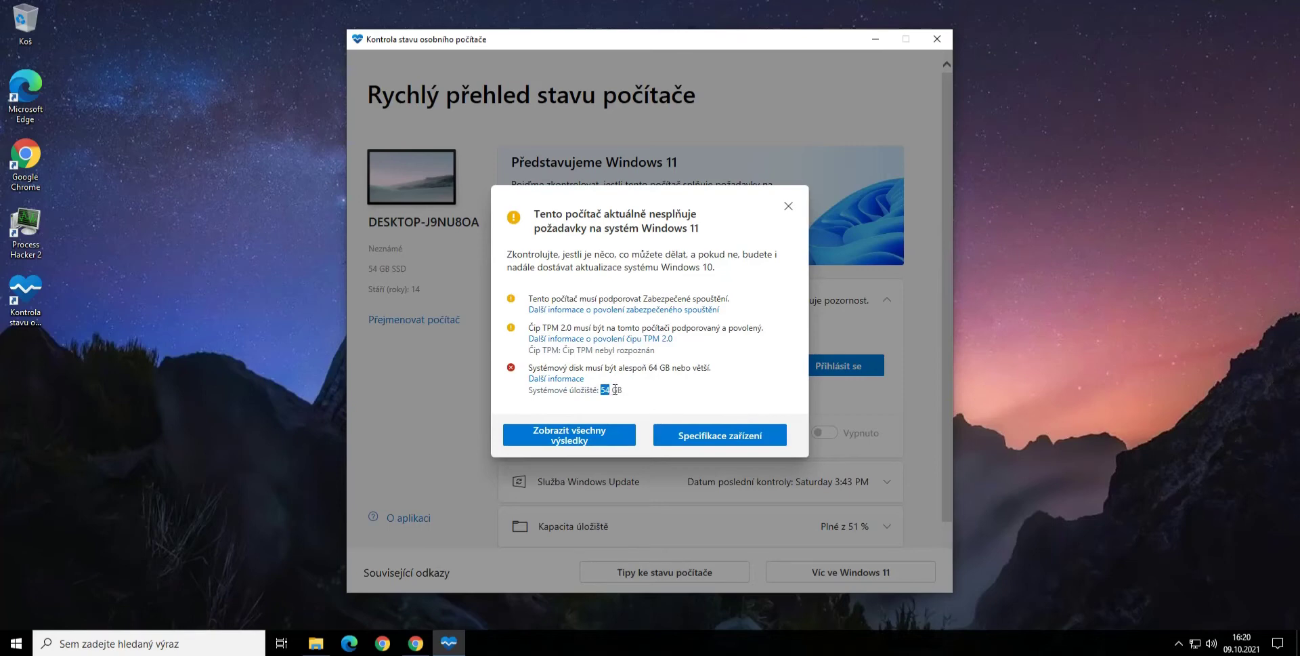
Step: Switch to File Explorer and view the capacity of local disk C:, then minimize the window
click(316, 643)
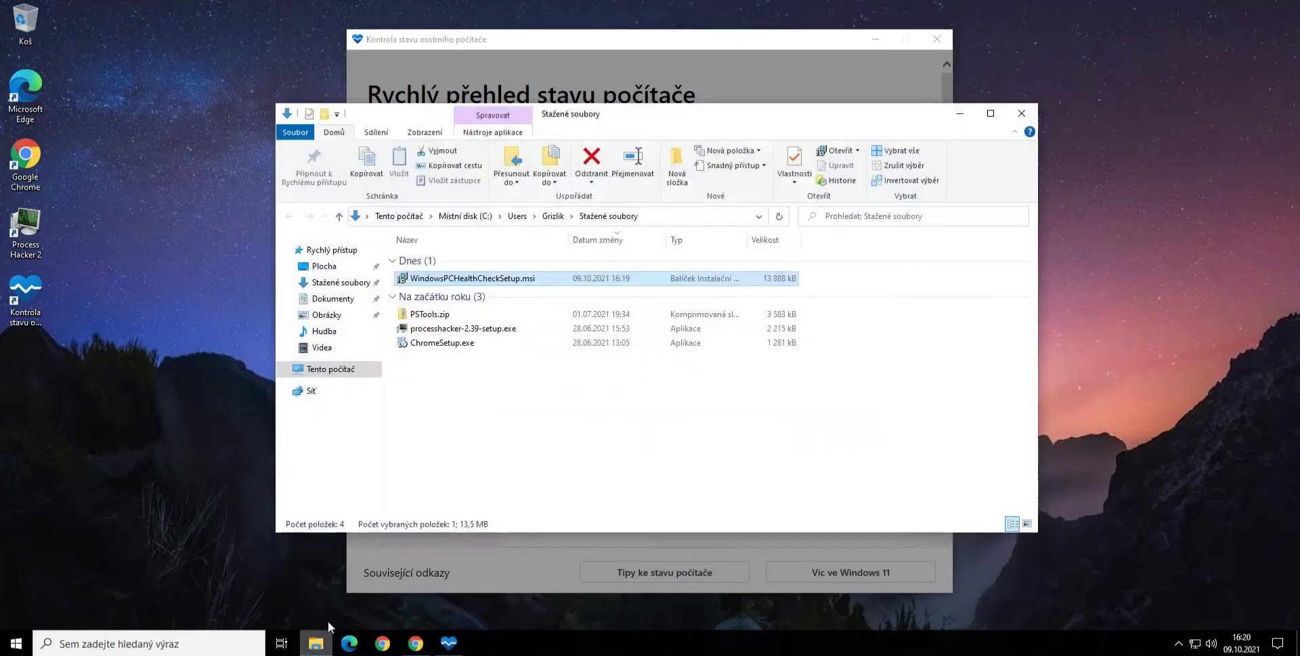
click(332, 371)
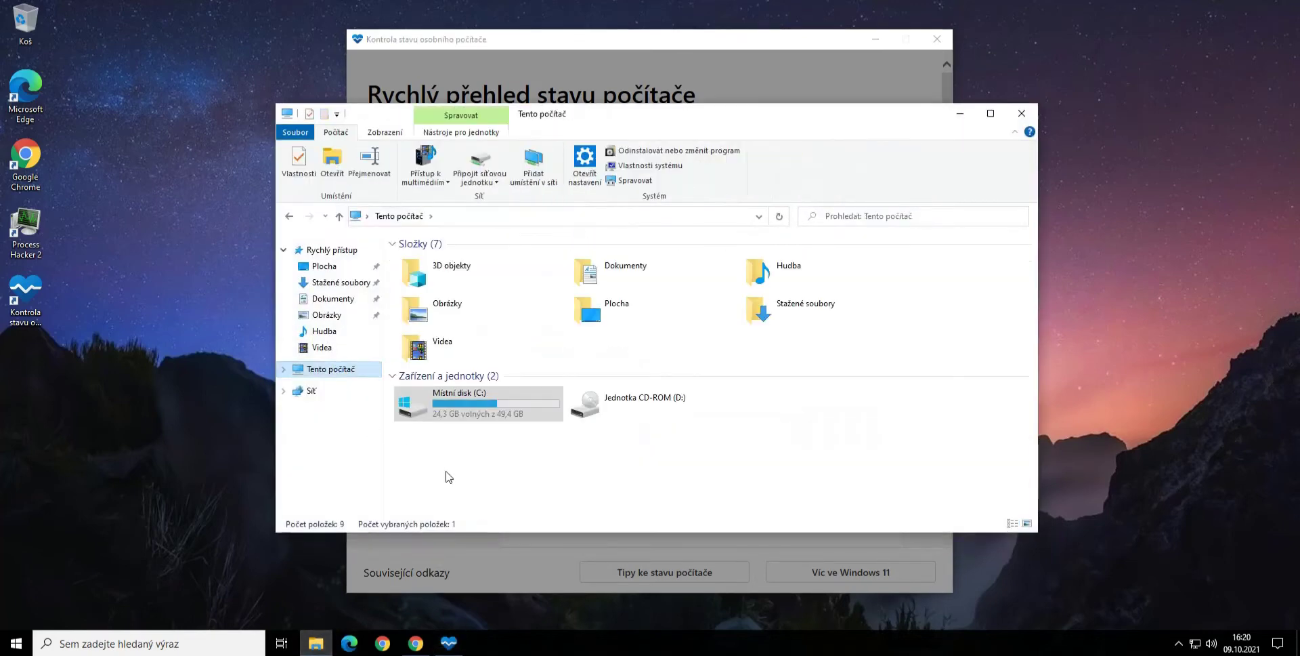
click(959, 114)
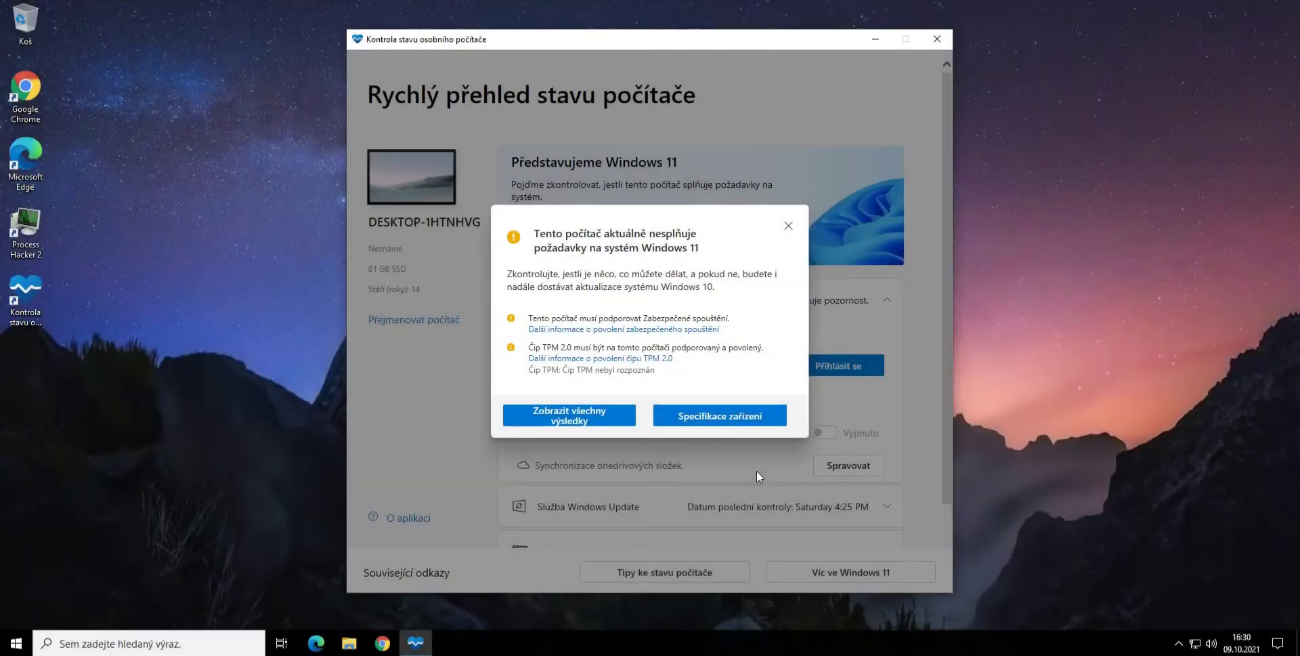
Step: Recheck the capacity of local disk C: in File Explorer on the computer DESKTOP-1HTNHVG
click(358, 647)
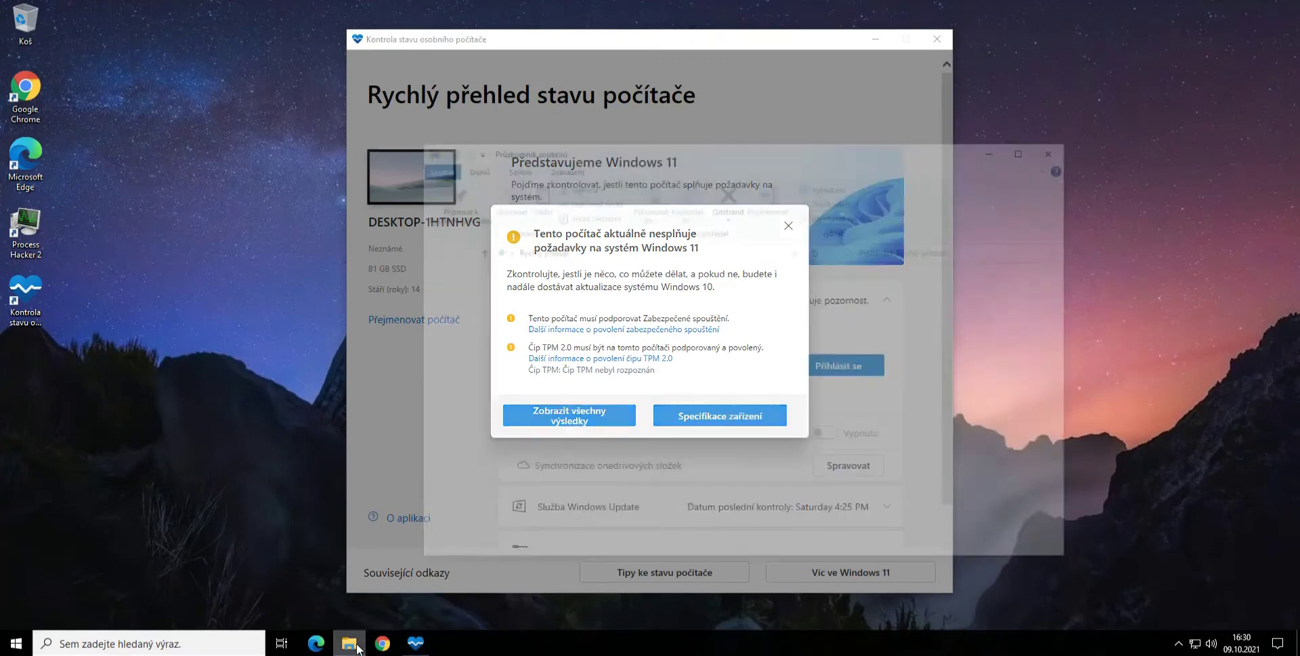
click(472, 426)
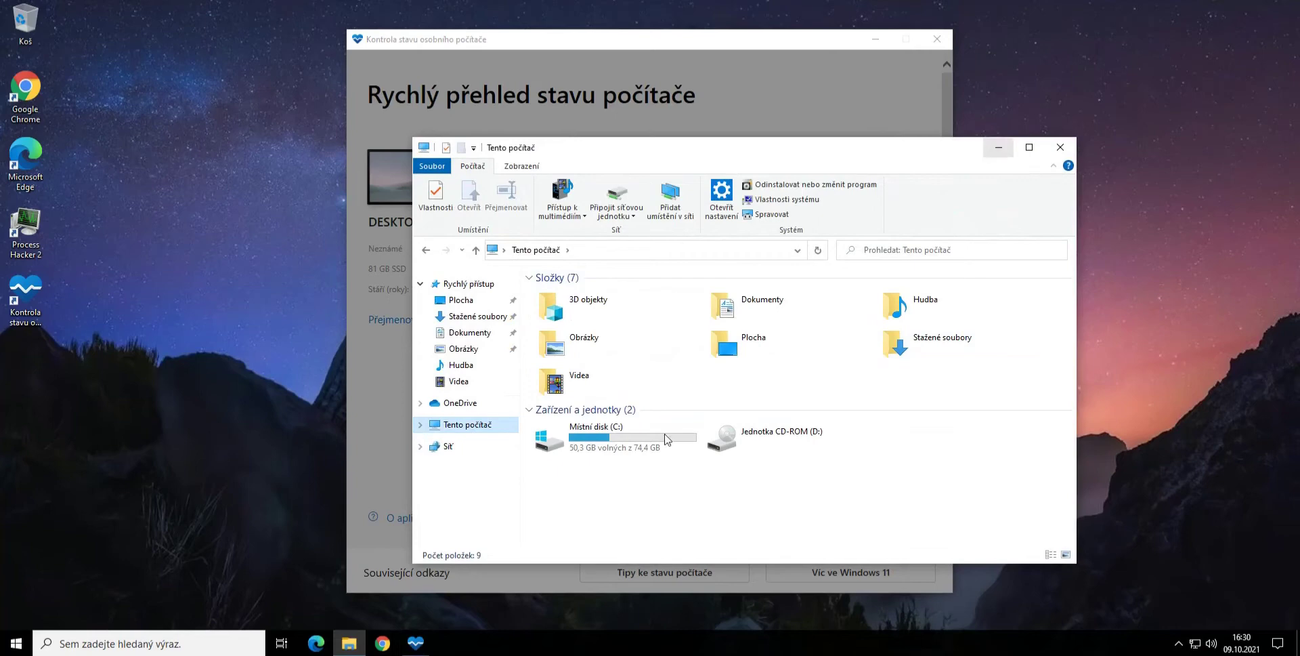
click(993, 151)
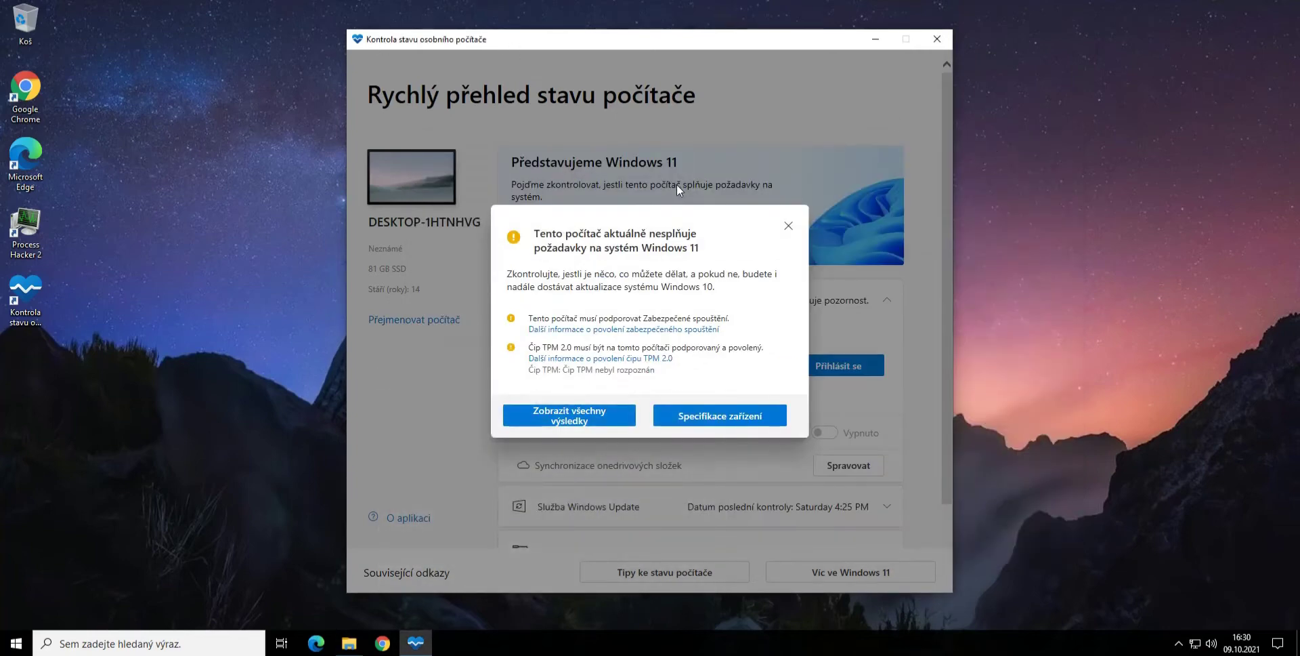
Step: Close the compatibility result and examine the computer's SSD size and age in the PC Health Check overview
click(788, 227)
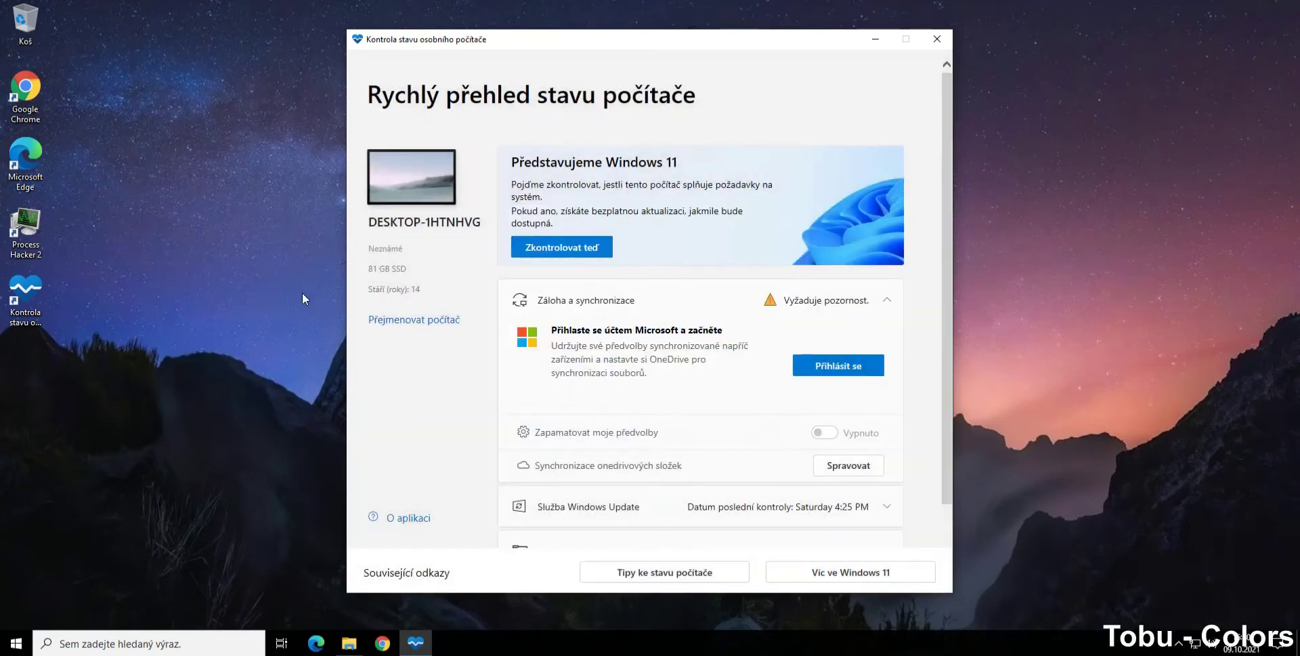
triple_click(388, 270)
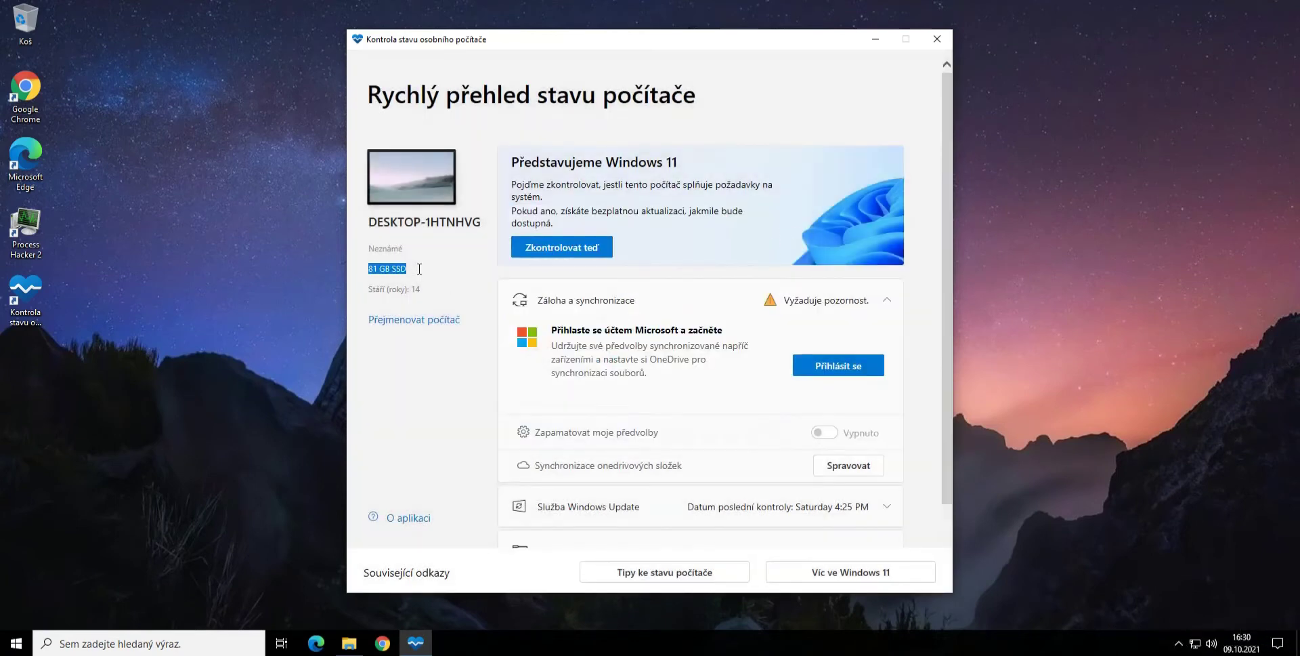
click(399, 271)
drag(366, 269, 408, 274)
click(401, 270)
drag(370, 292, 430, 285)
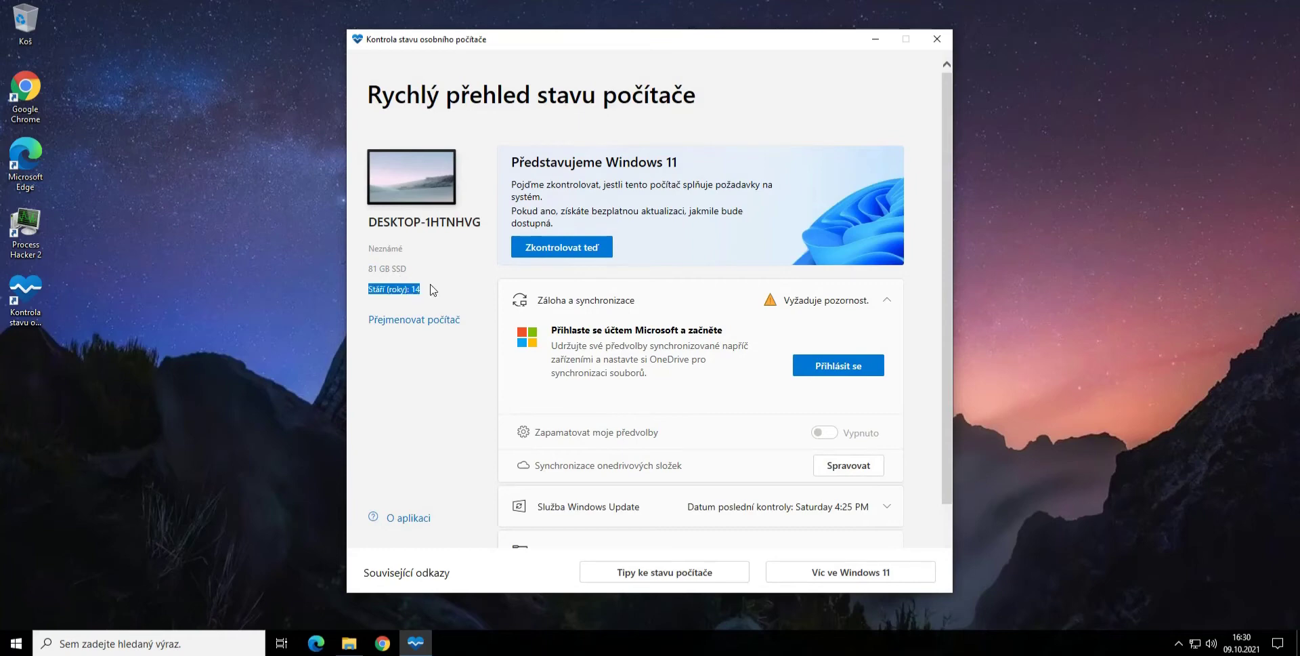
click(390, 292)
drag(421, 292, 365, 291)
click(364, 298)
click(364, 293)
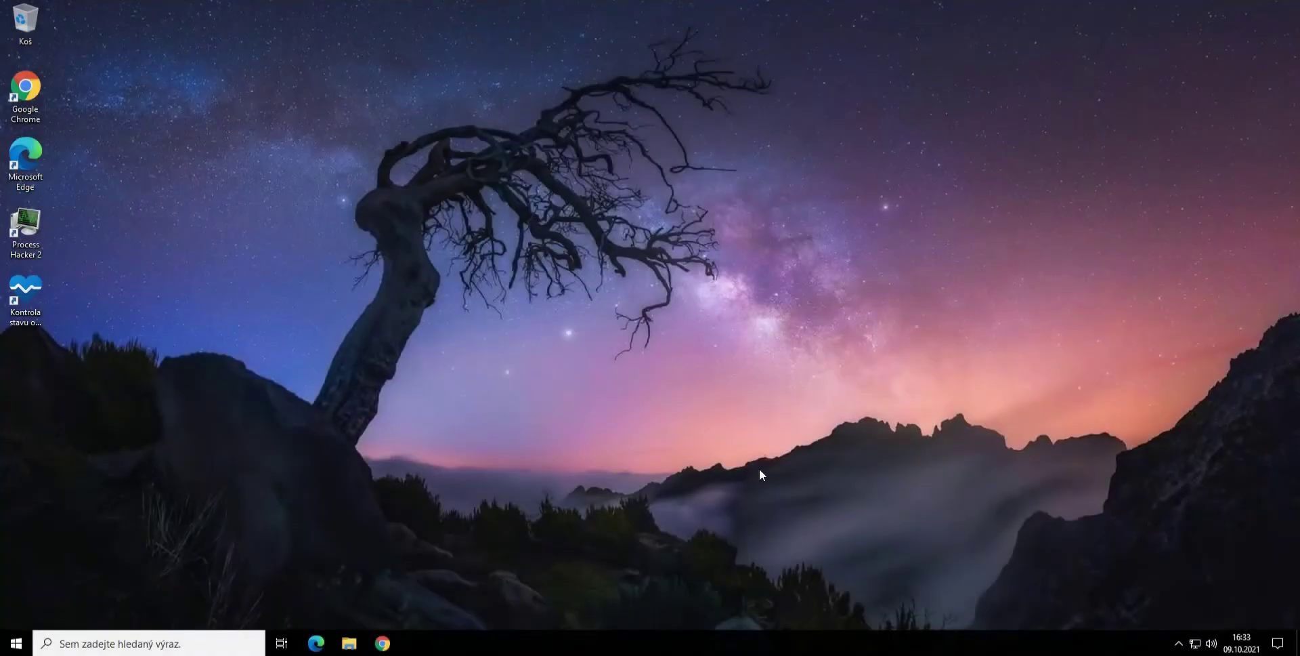
Step: Search Google in Chrome for "windows 11 download" and open Microsoft's Download Windows 11 page
click(383, 643)
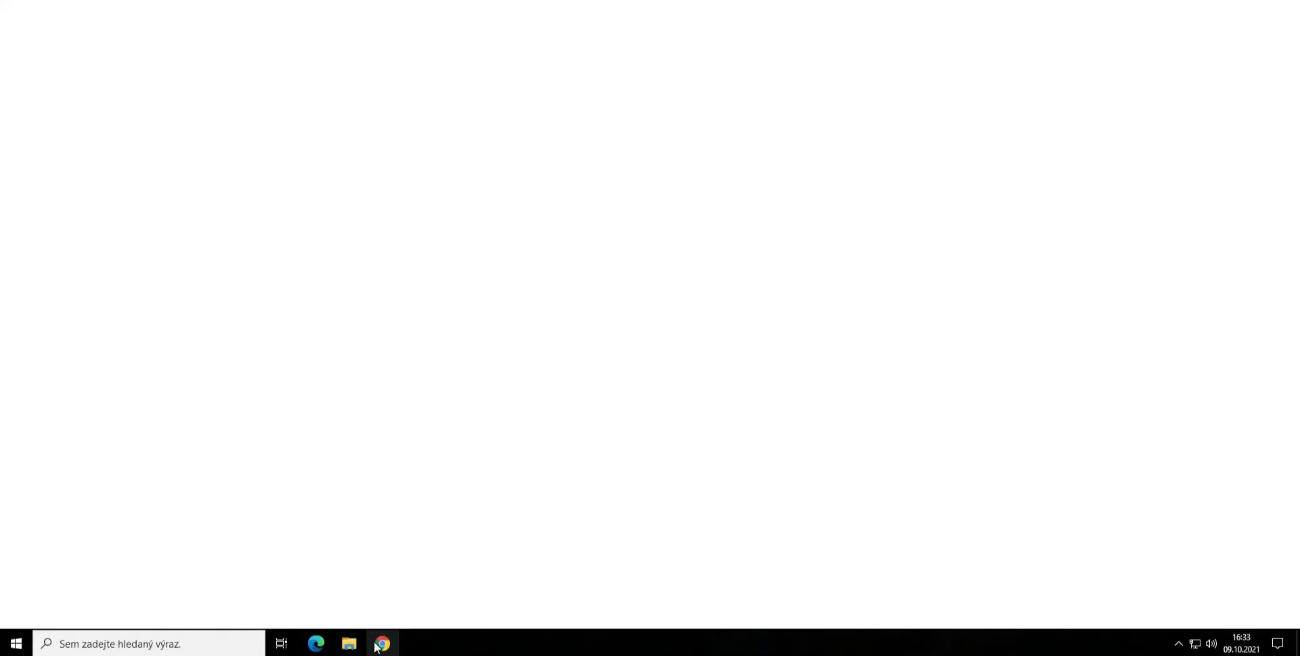
click(598, 281)
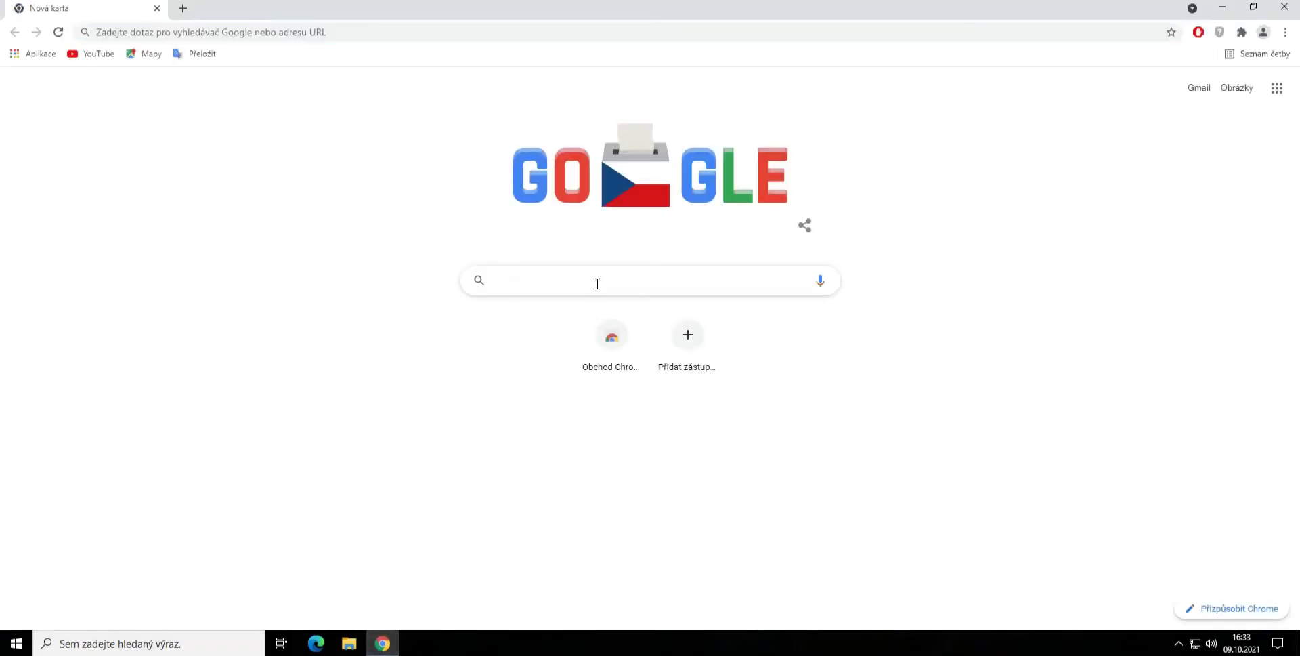
text(Windows 11 do)
key(Return)
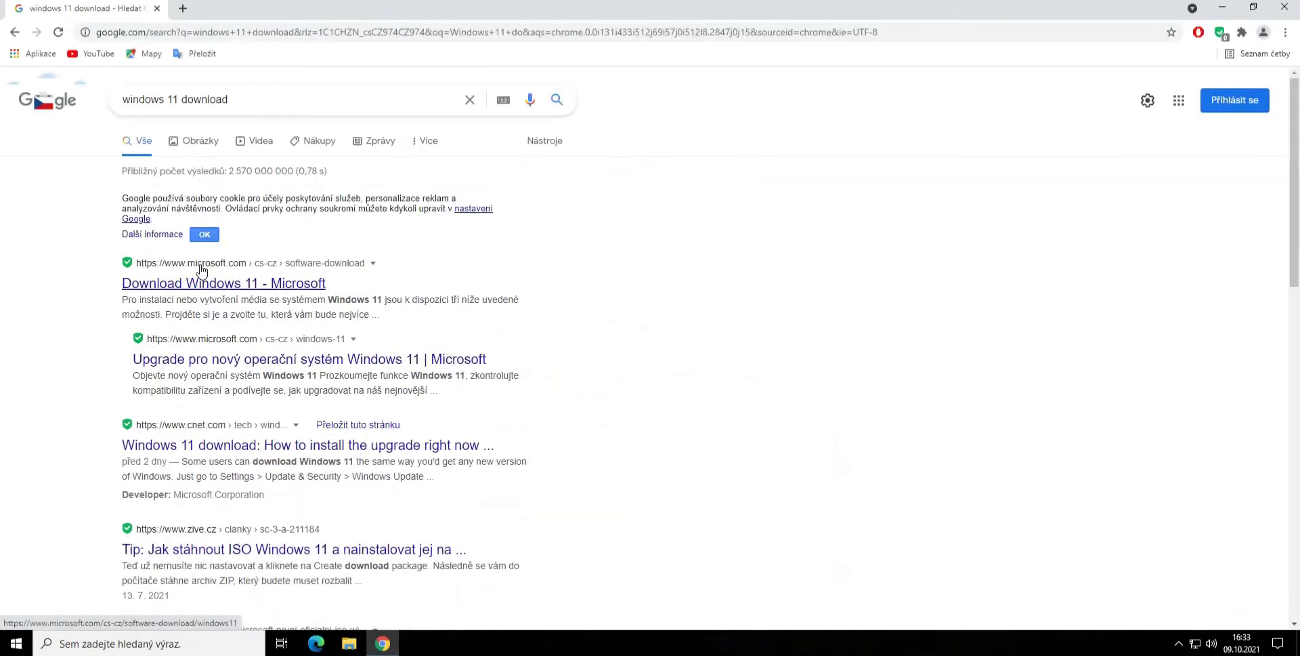
click(193, 281)
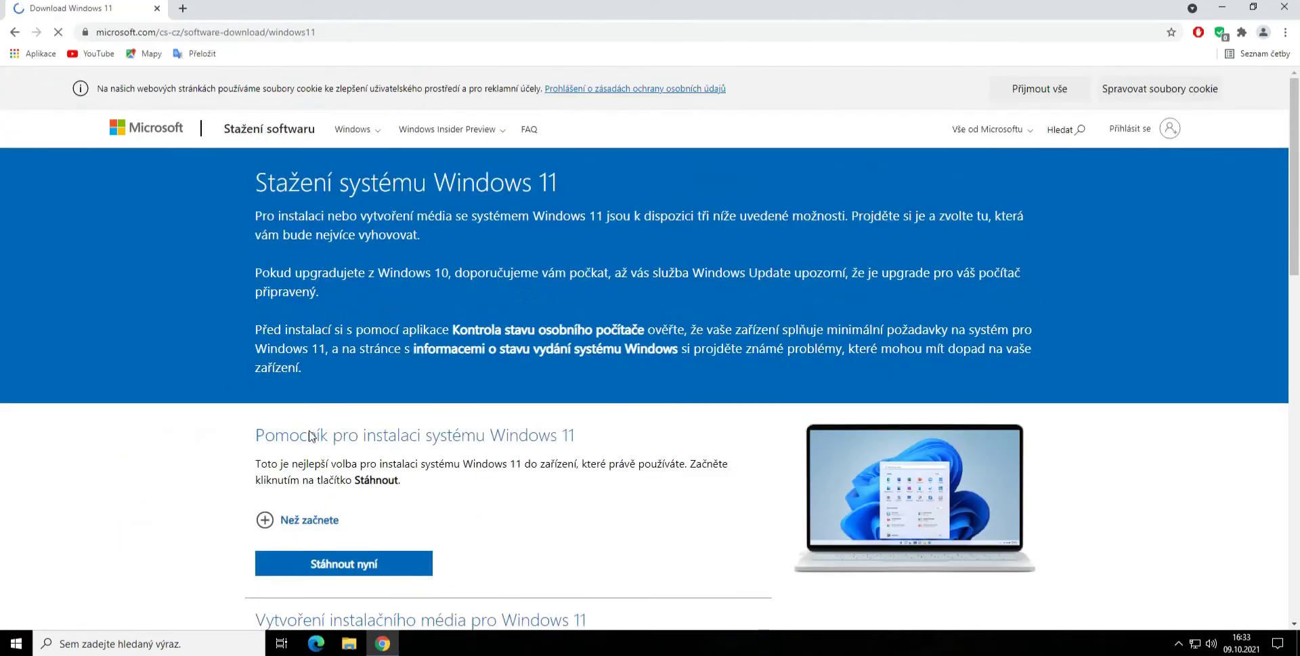
Step: Download the Windows 11 Installation Assistant from the available download options
scroll(309, 435, down, 6)
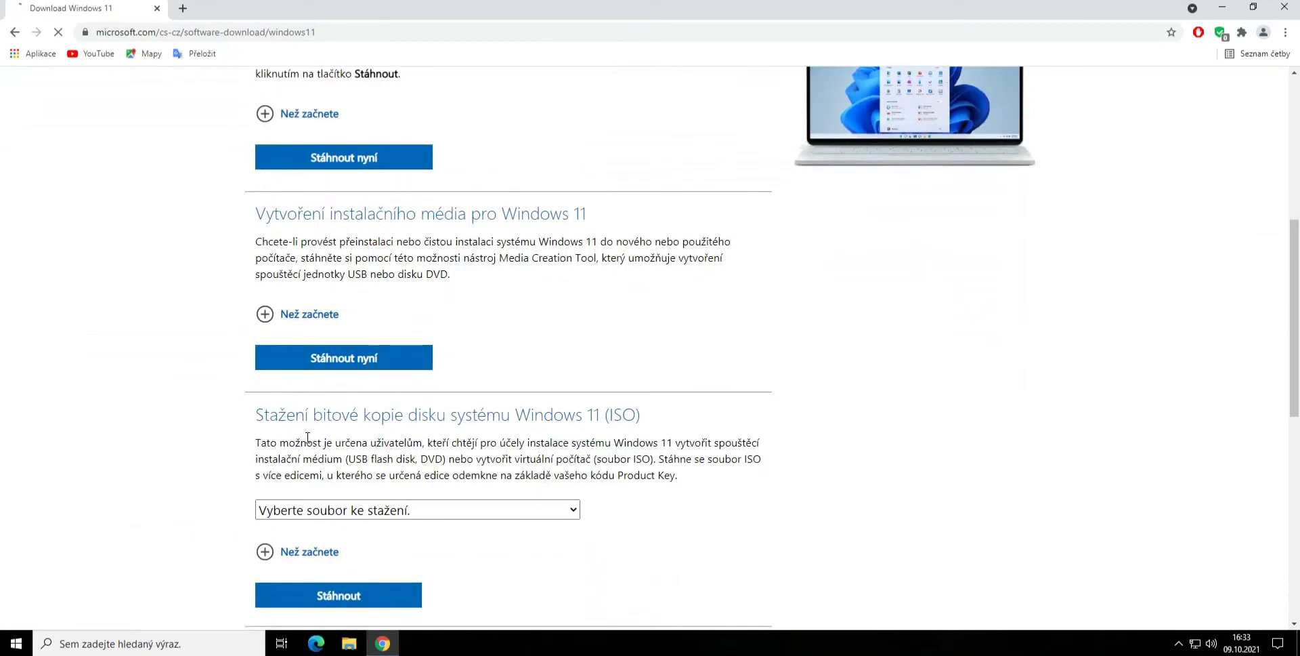
scroll(308, 437, up, 2)
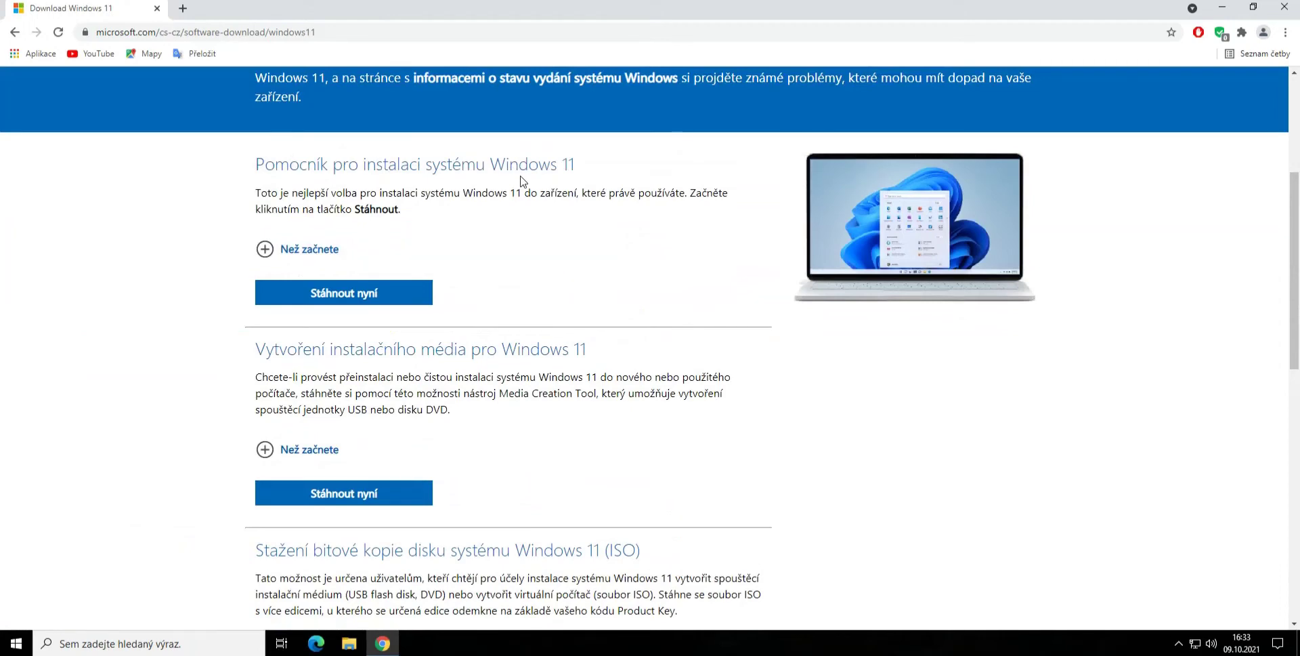
click(398, 301)
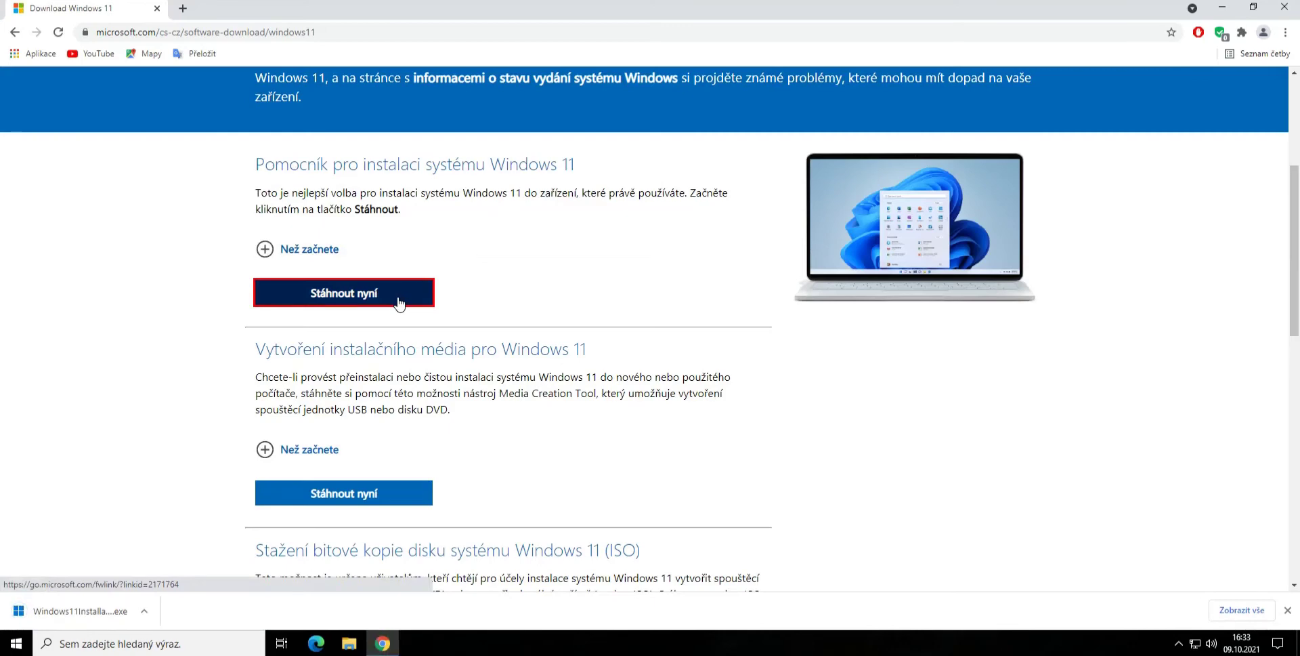
Step: Try to install Windows 11 with the downloaded Installation Assistant, allowing it to make changes, and exit it
click(144, 611)
click(192, 566)
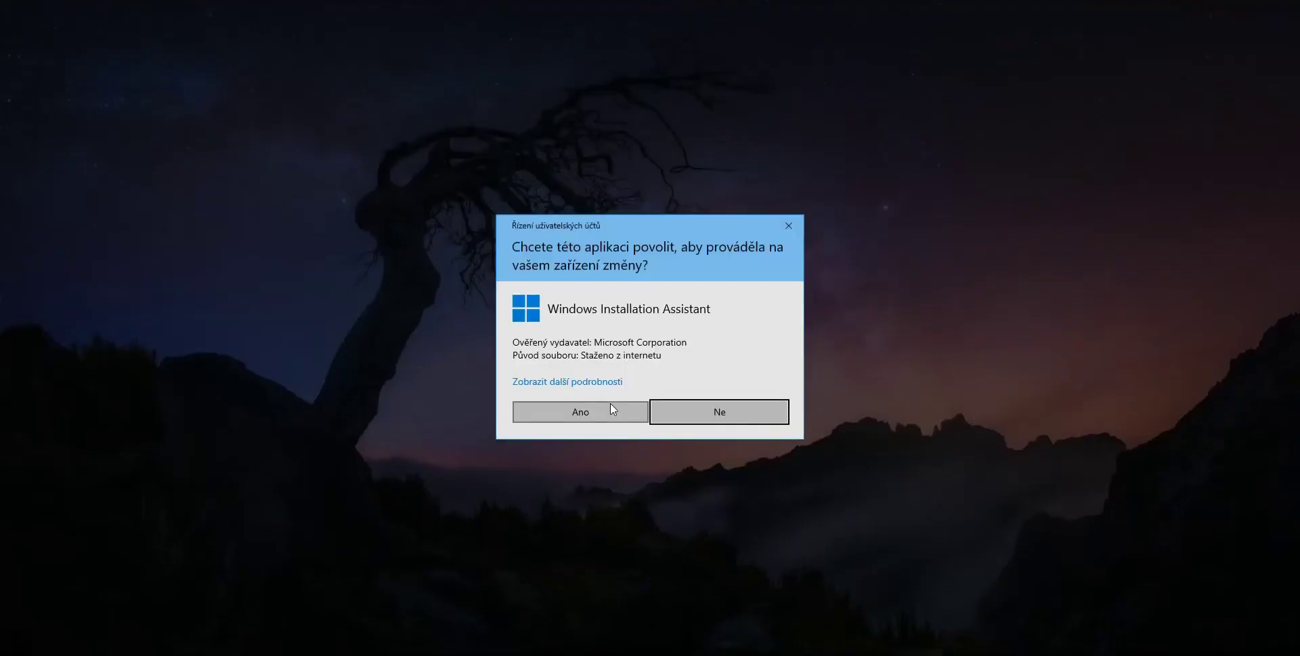
click(609, 410)
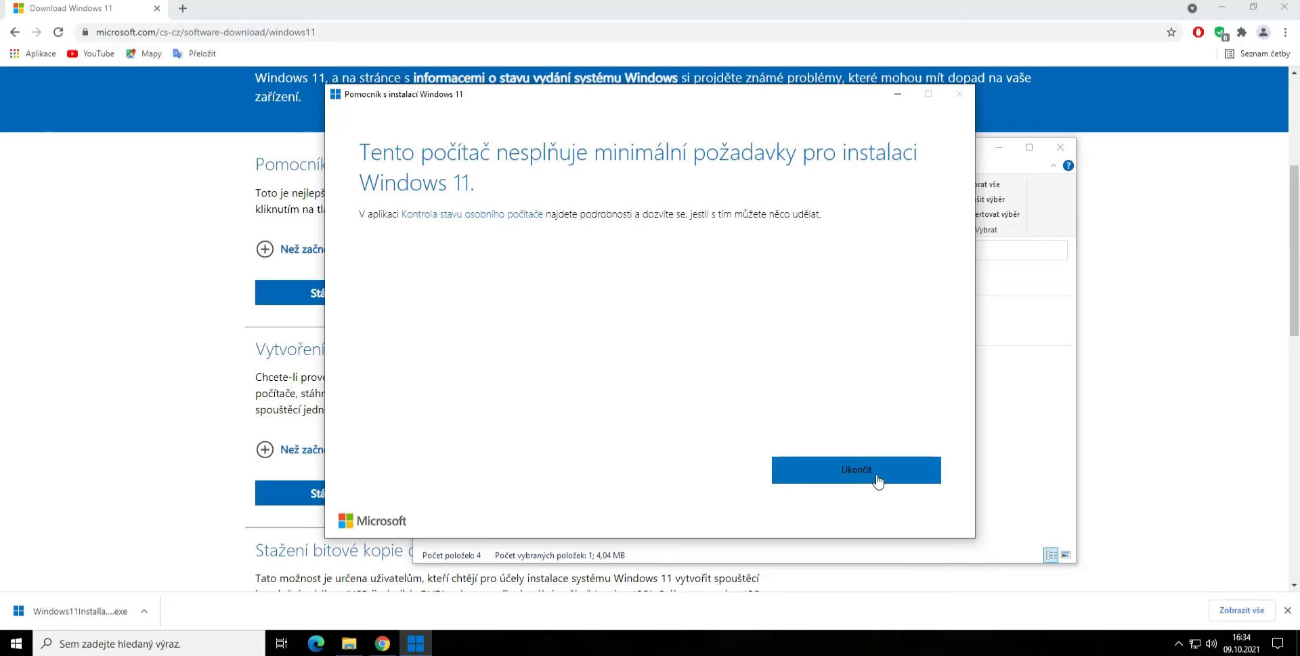
click(856, 469)
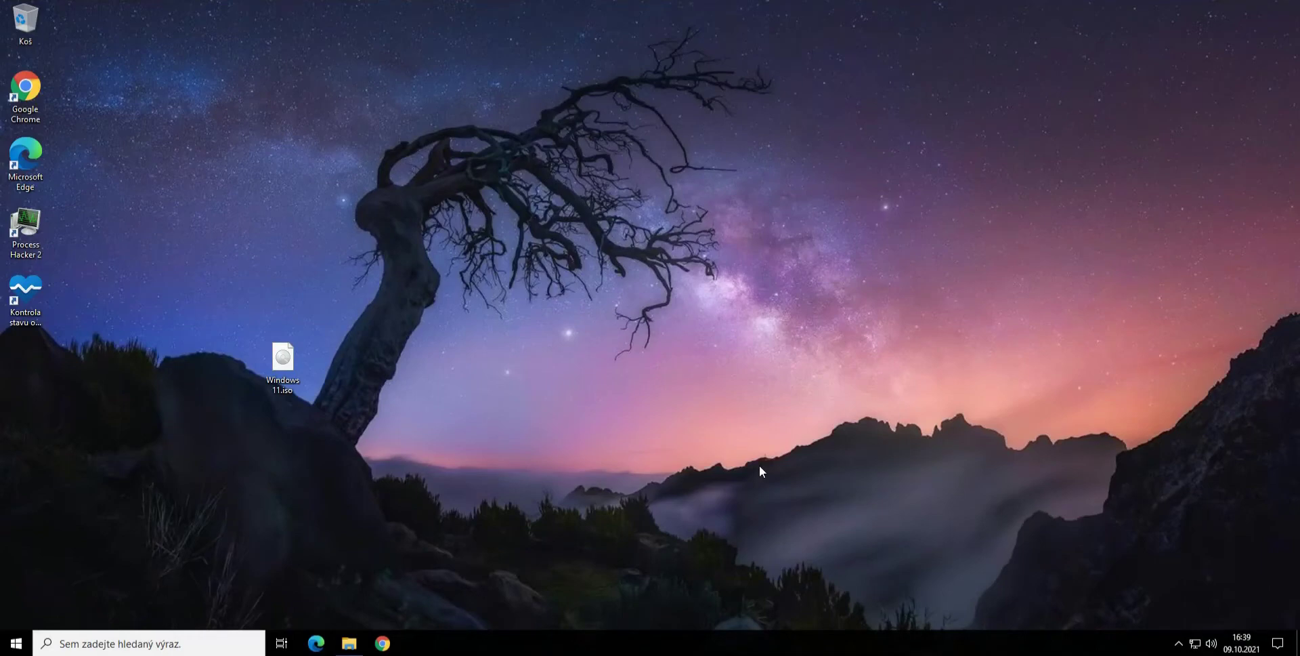
drag(529, 203, 434, 471)
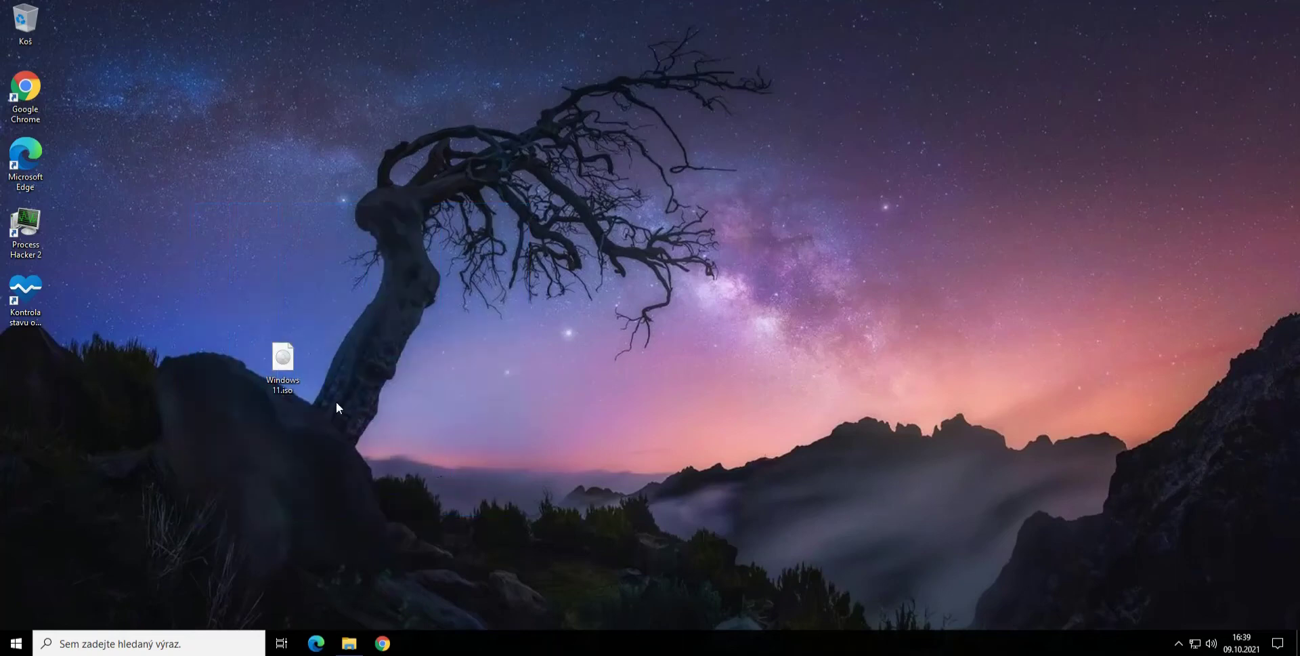
Step: Try to install Windows 11 by opening Windows 11.iso and running its setup.exe, and close the installer
double_click(274, 369)
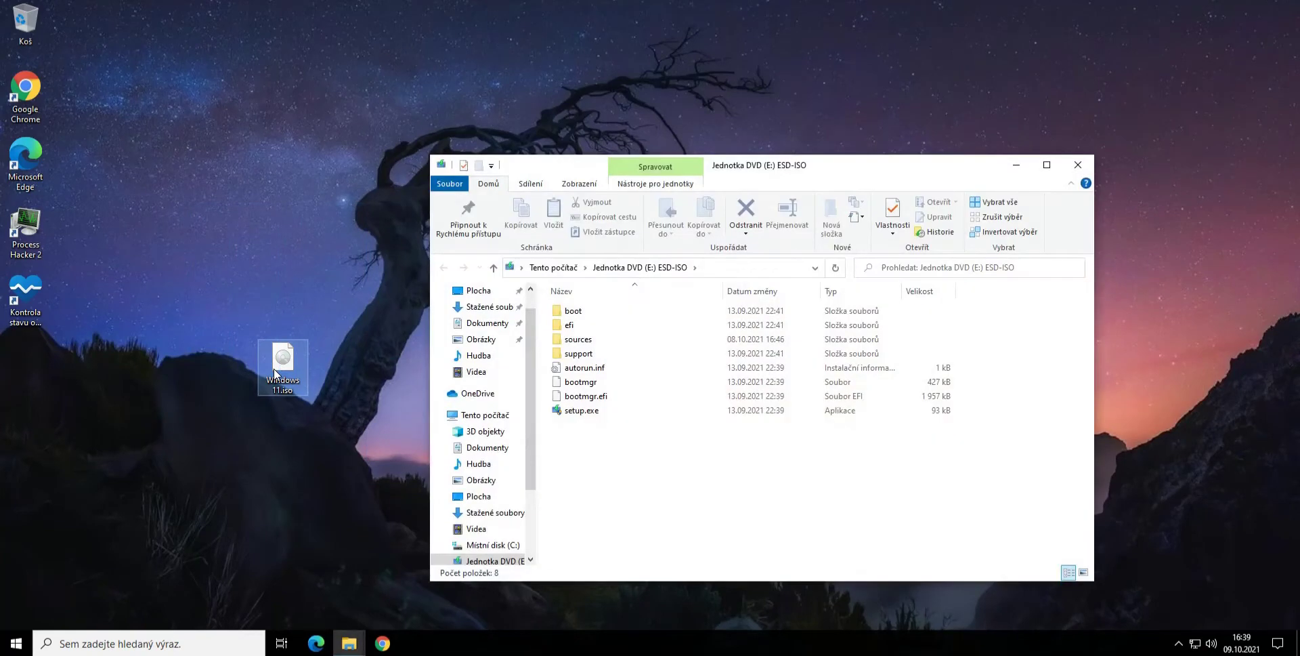
double_click(573, 411)
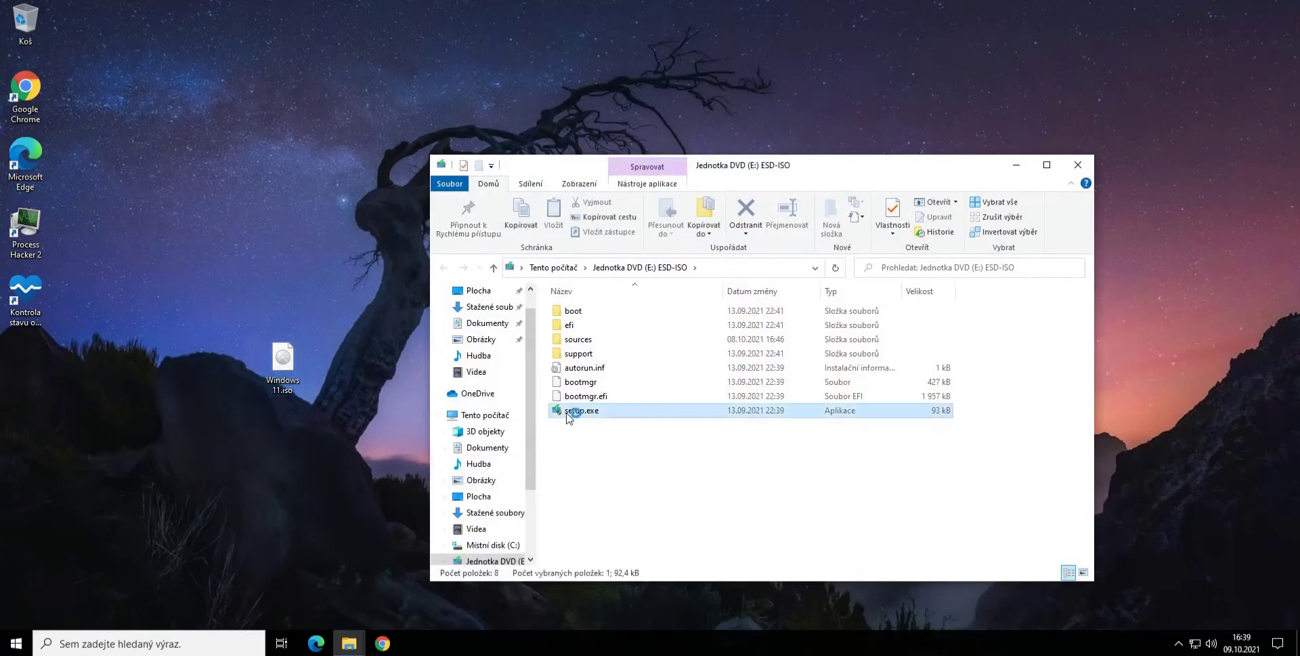
click(563, 410)
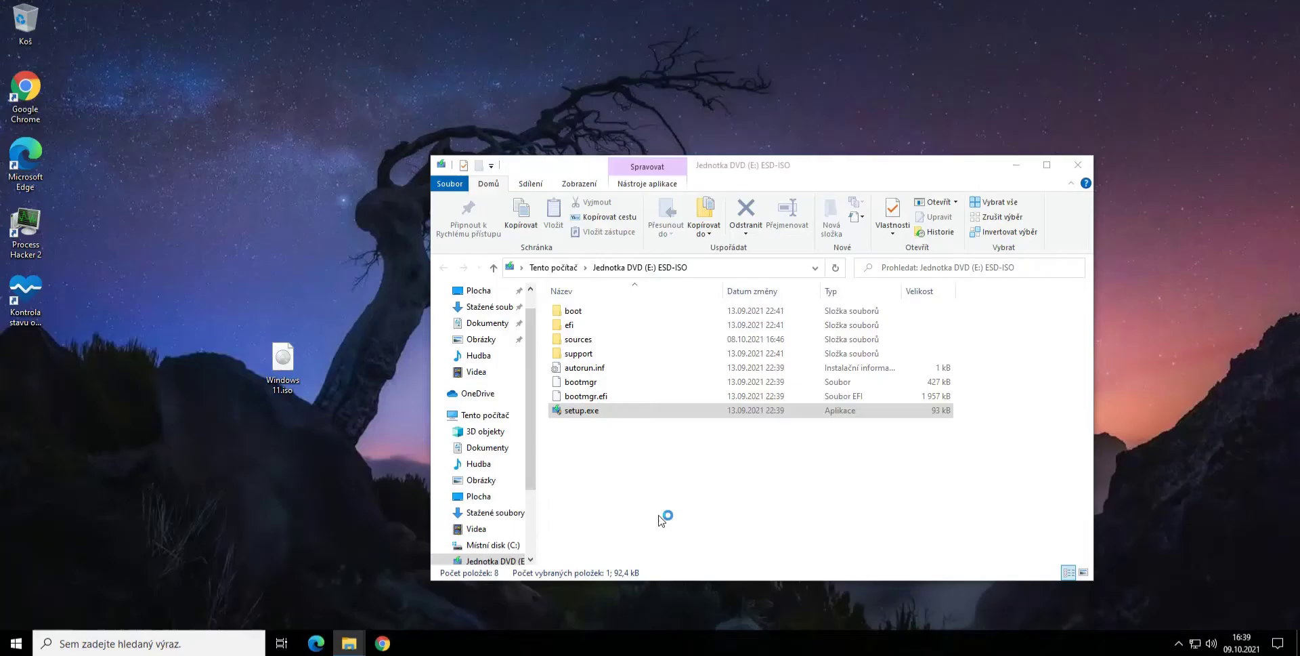
click(1016, 165)
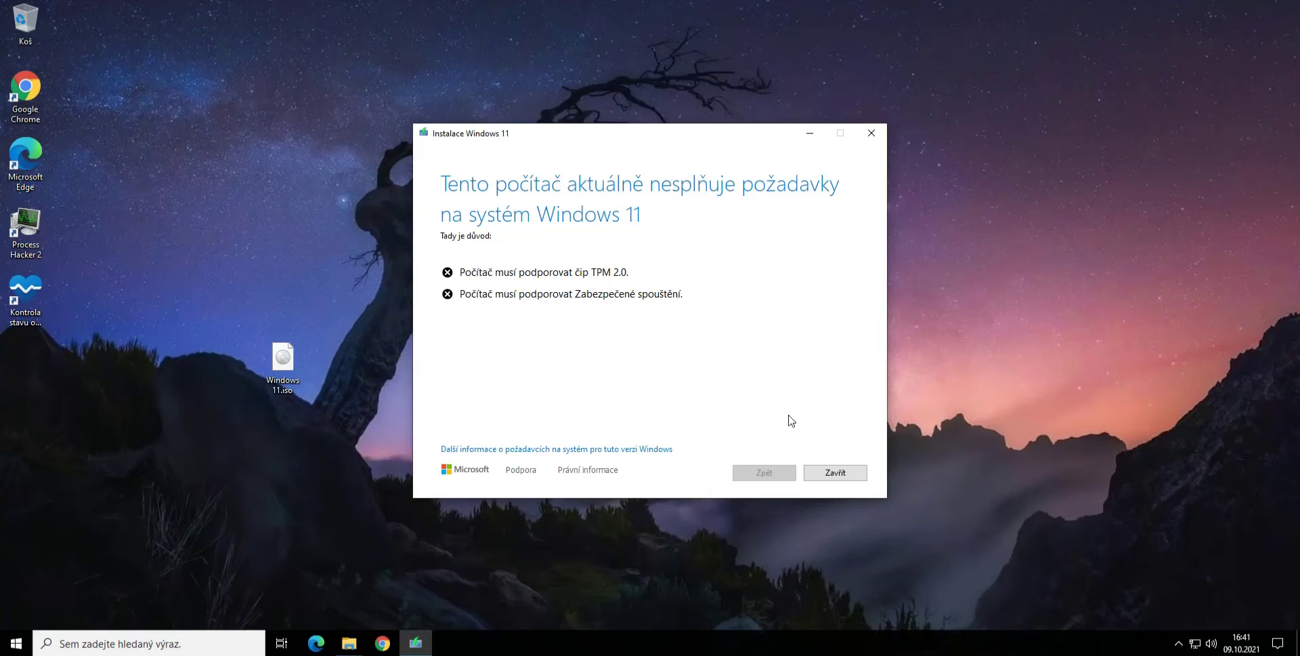
click(862, 472)
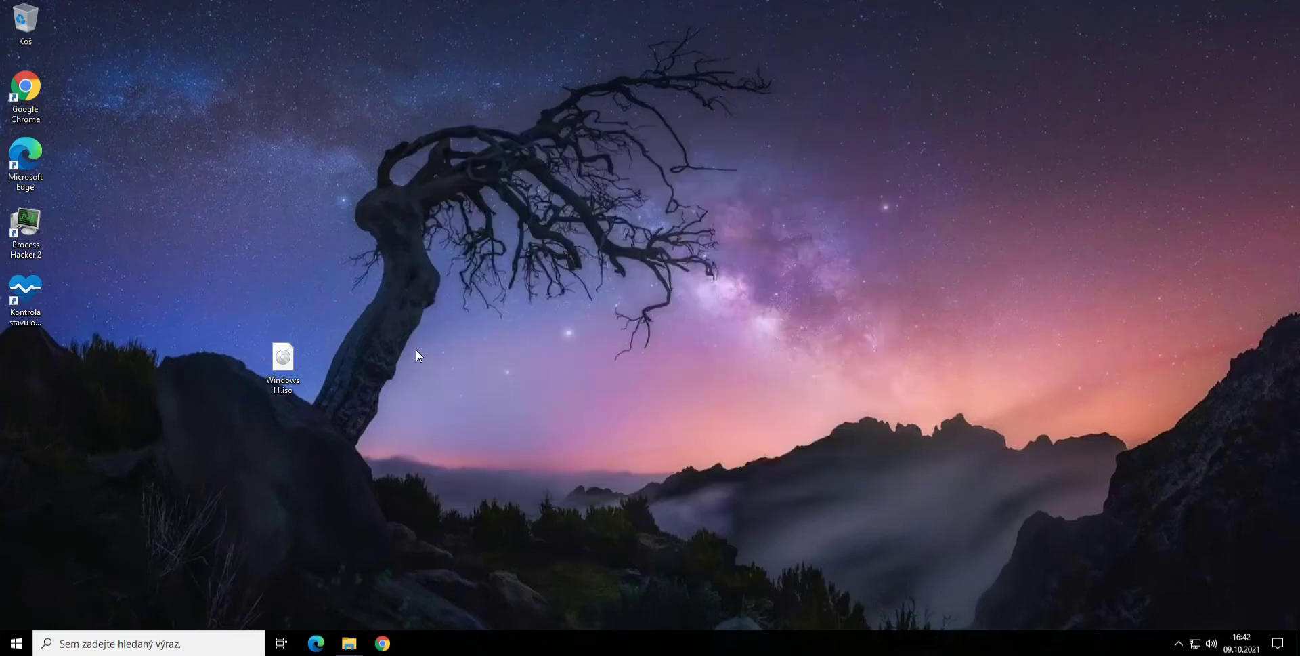
drag(438, 271, 438, 384)
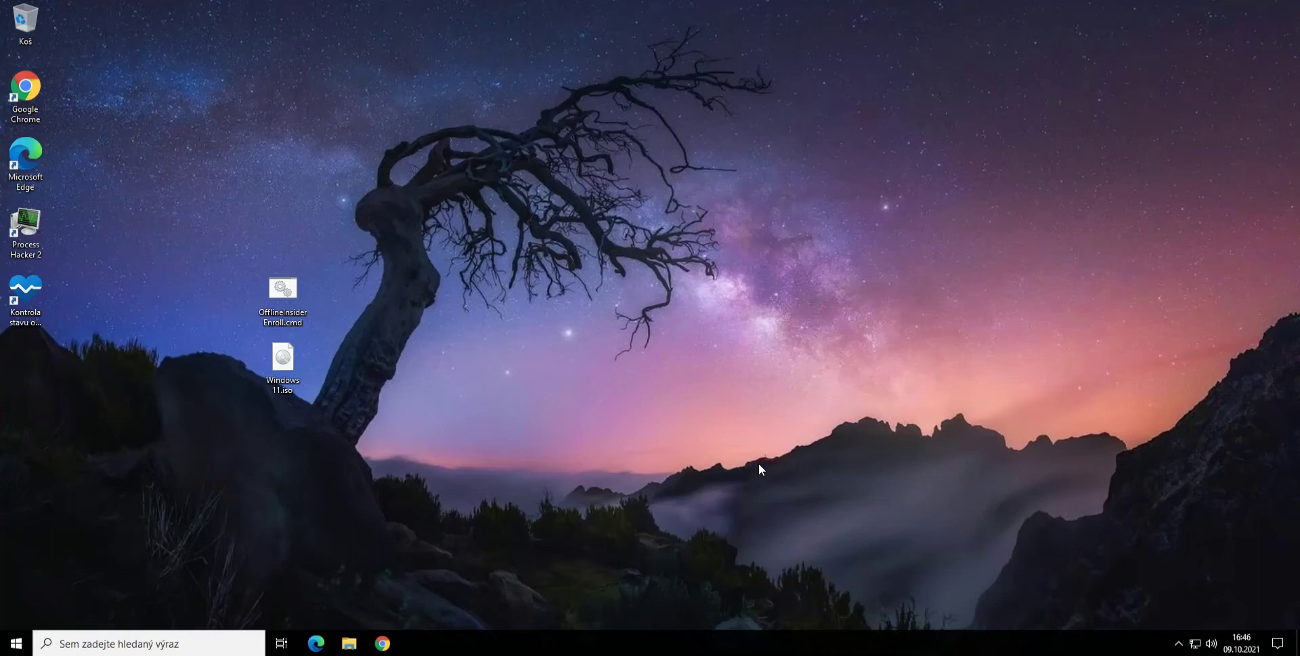
Step: Open the OfflineInsiderEnroll.cmd script for editing, examine its channel enrollment commands, and close it
right_click(282, 295)
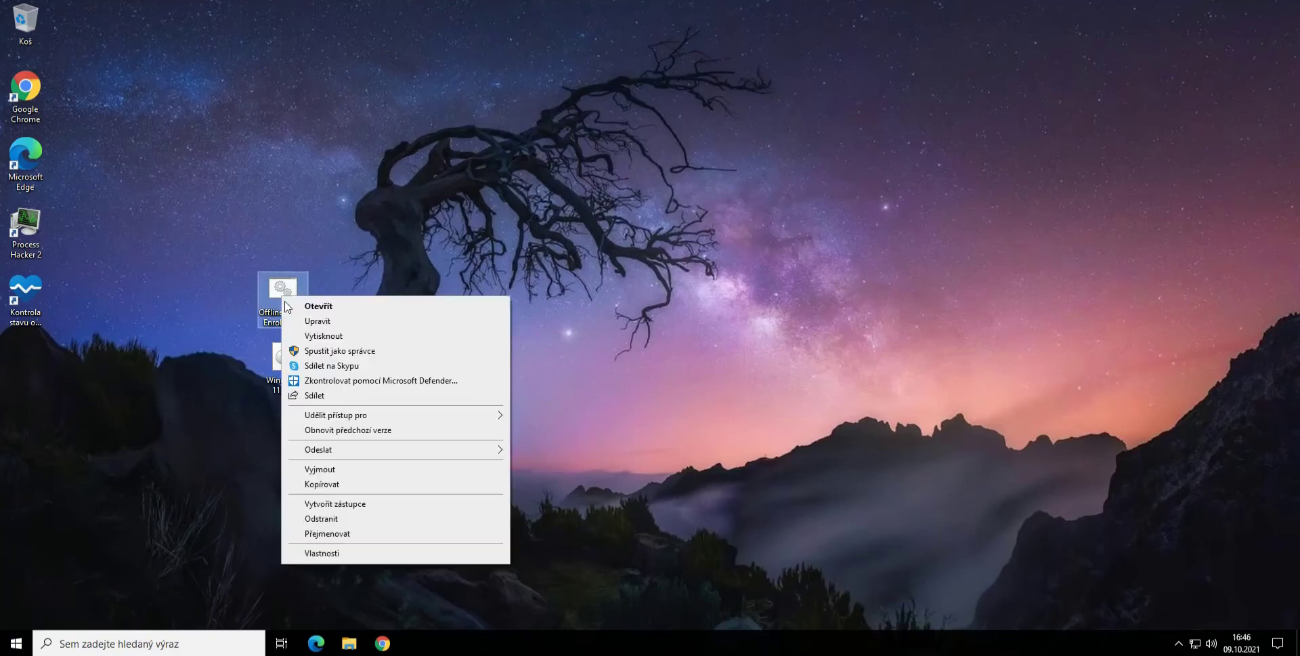
click(301, 318)
scroll(505, 362, down, 18)
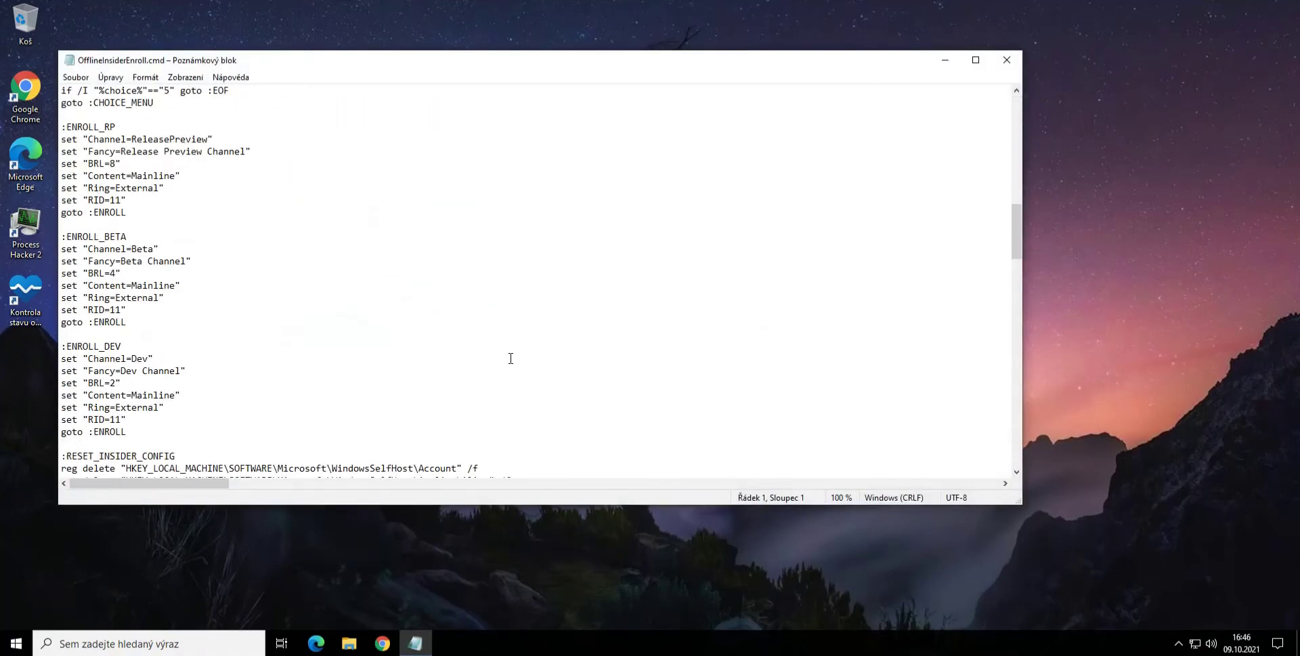
click(1007, 59)
Step: Run OfflineInsiderEnroll.cmd as administrator, enroll the computer to the Dev Channel with choice 1, and exit the script
right_click(302, 314)
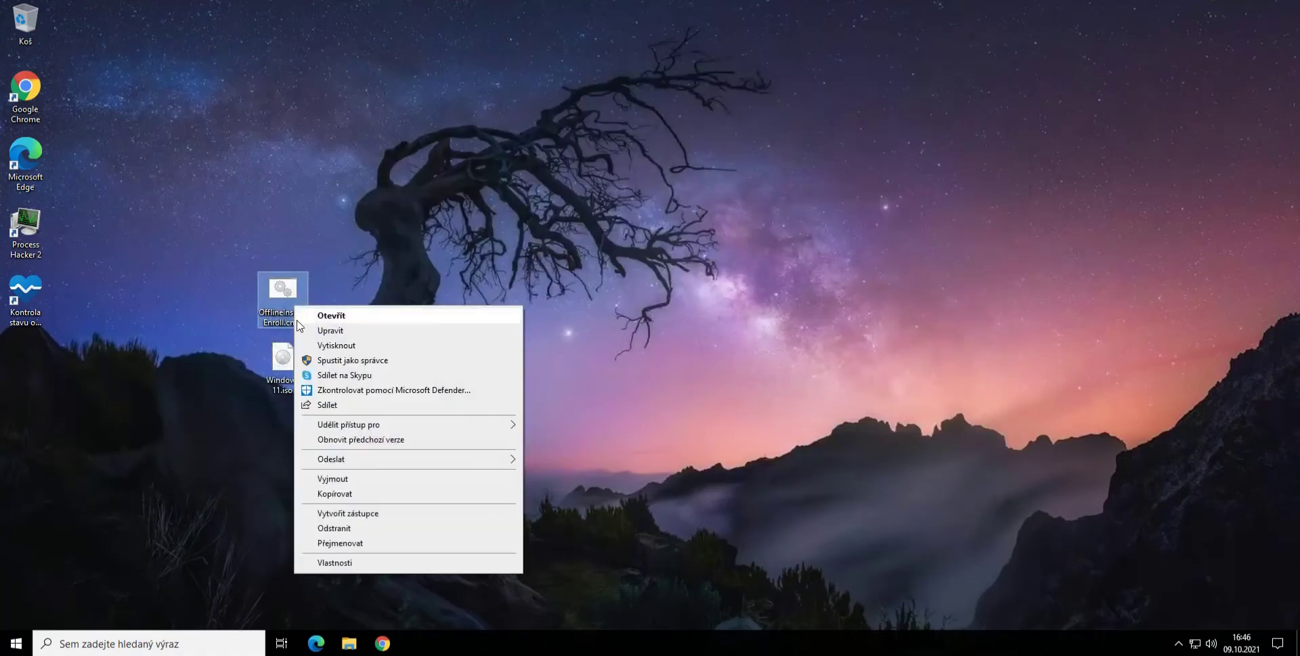
click(328, 358)
click(580, 405)
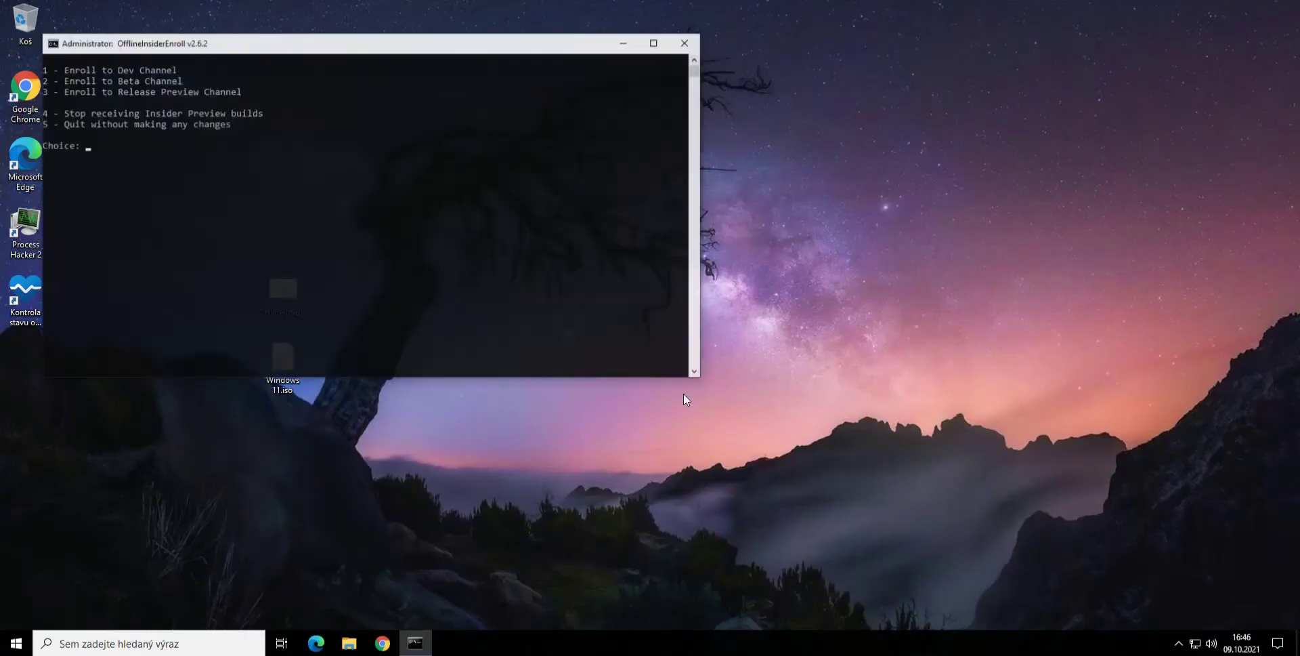
text(1)
key(Return)
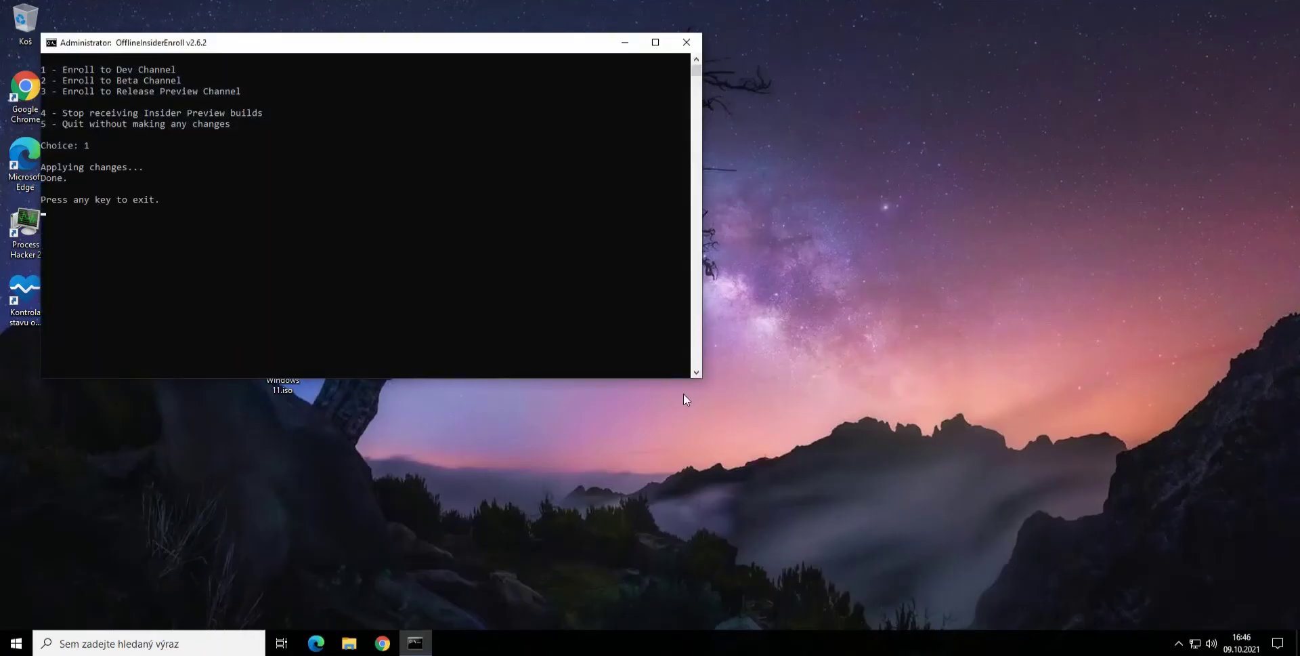
key(Return)
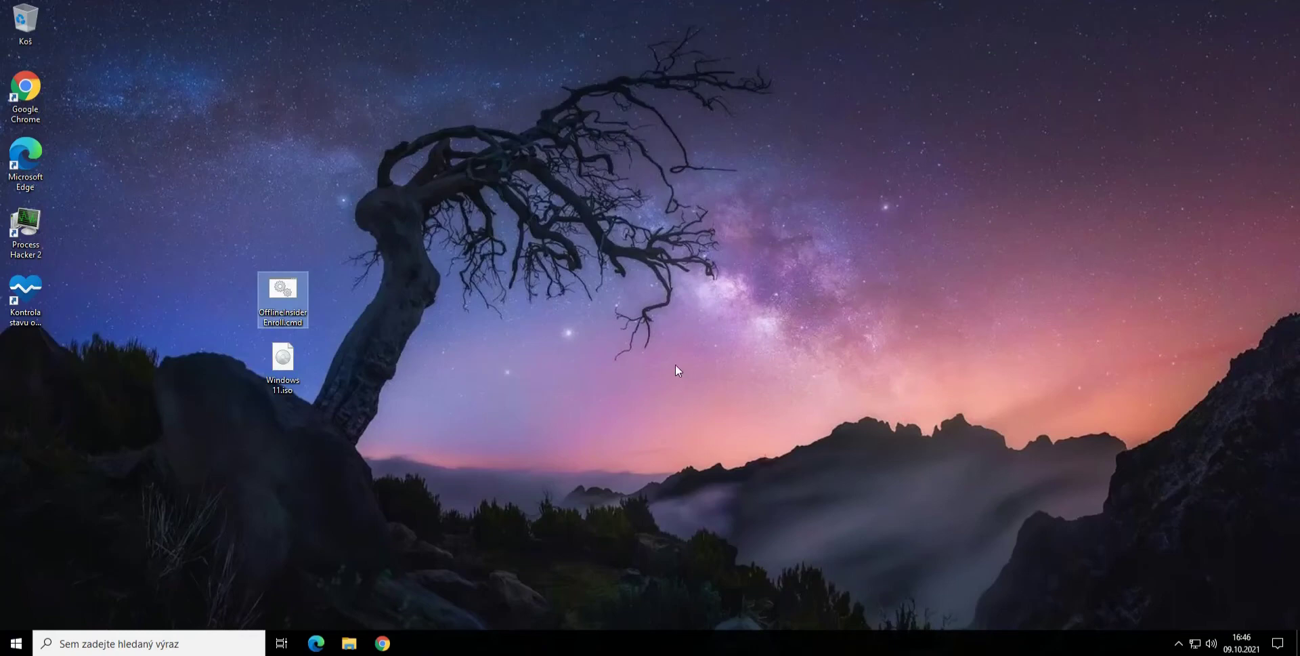
Step: Restart the computer to apply the Insider enrollment
click(16, 643)
click(17, 614)
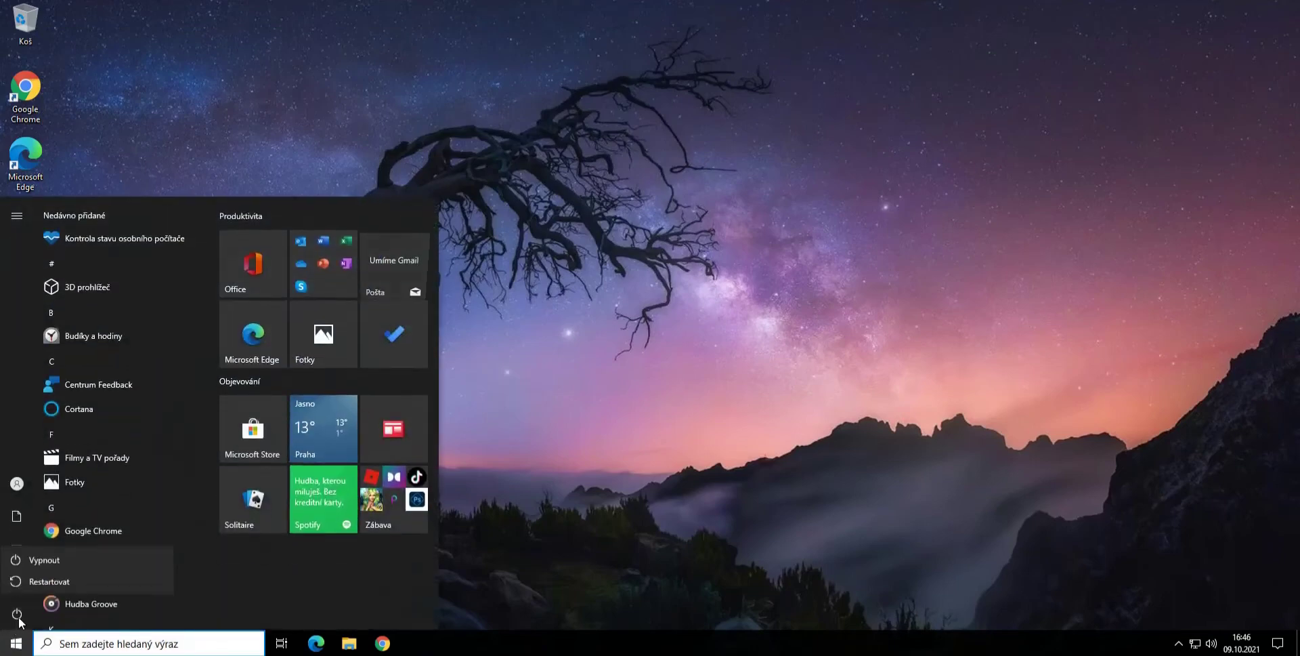
click(42, 581)
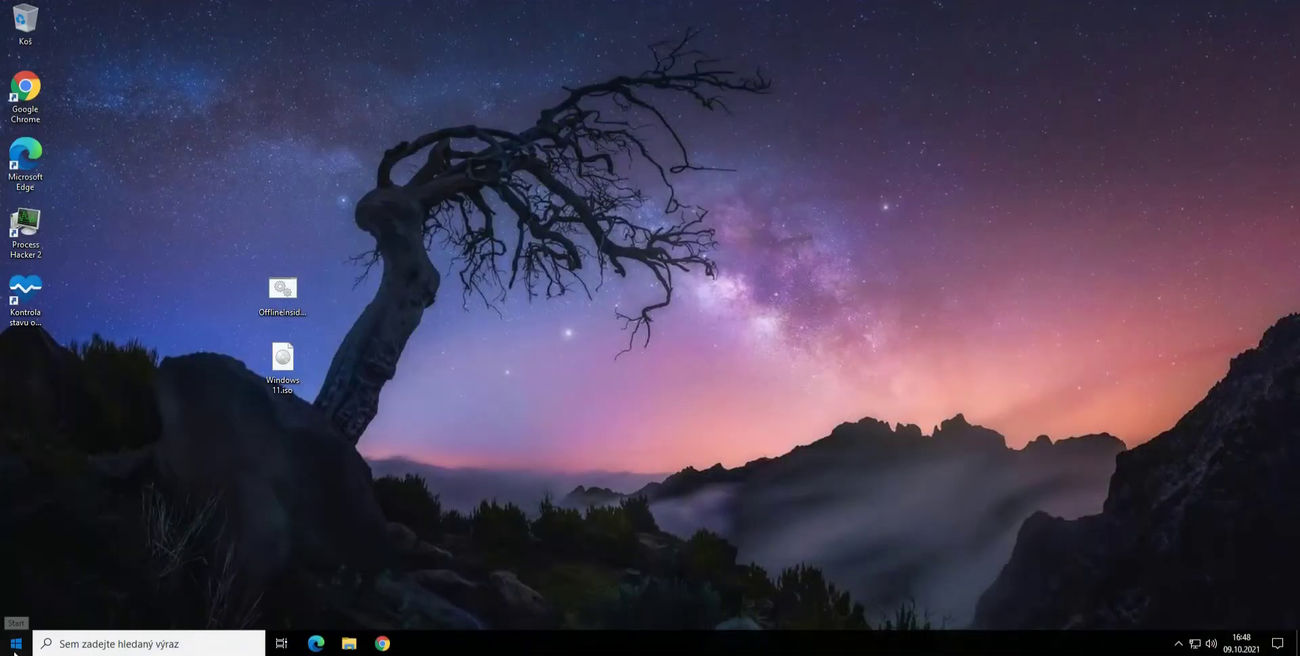
Step: Open the Windows settings and go to Aktualizace a zabezpečení (Update & Security)
click(16, 644)
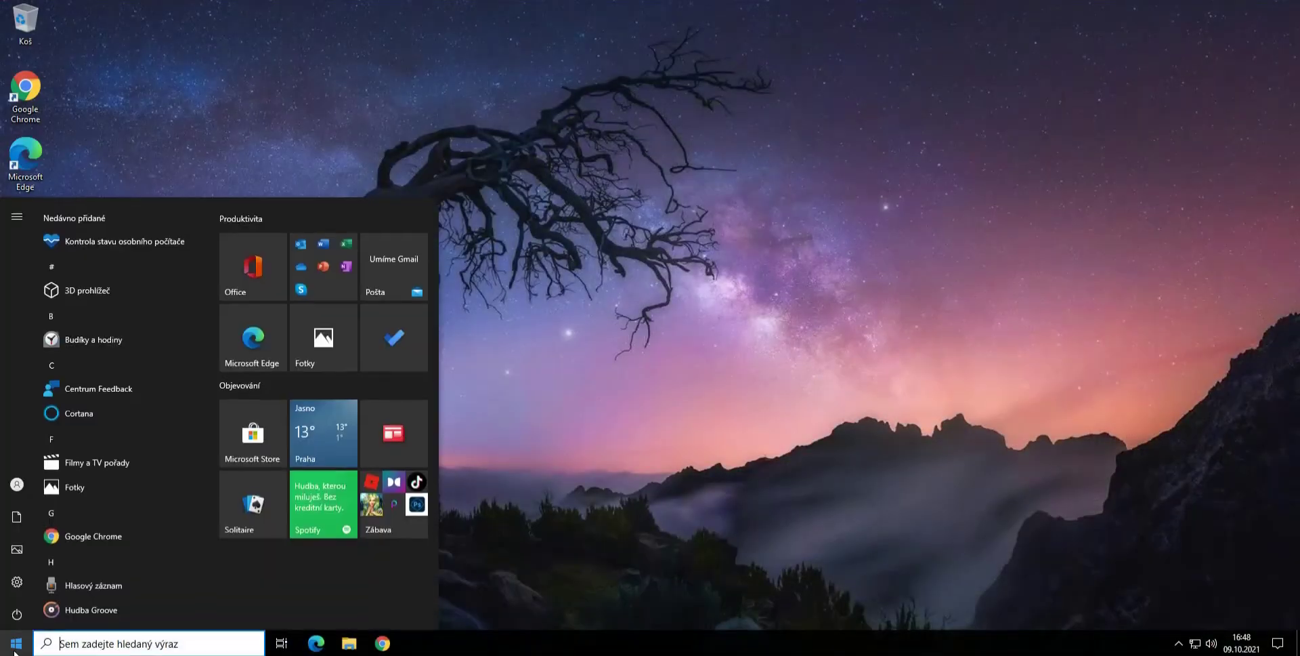
click(16, 581)
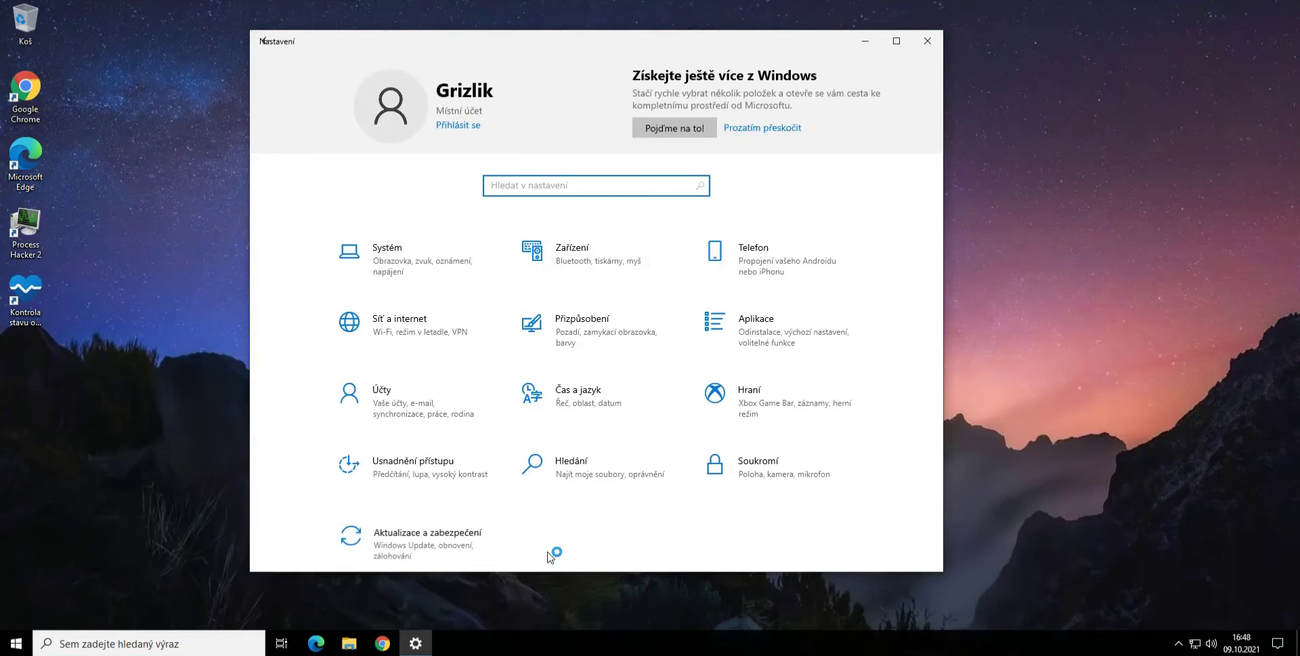
click(535, 545)
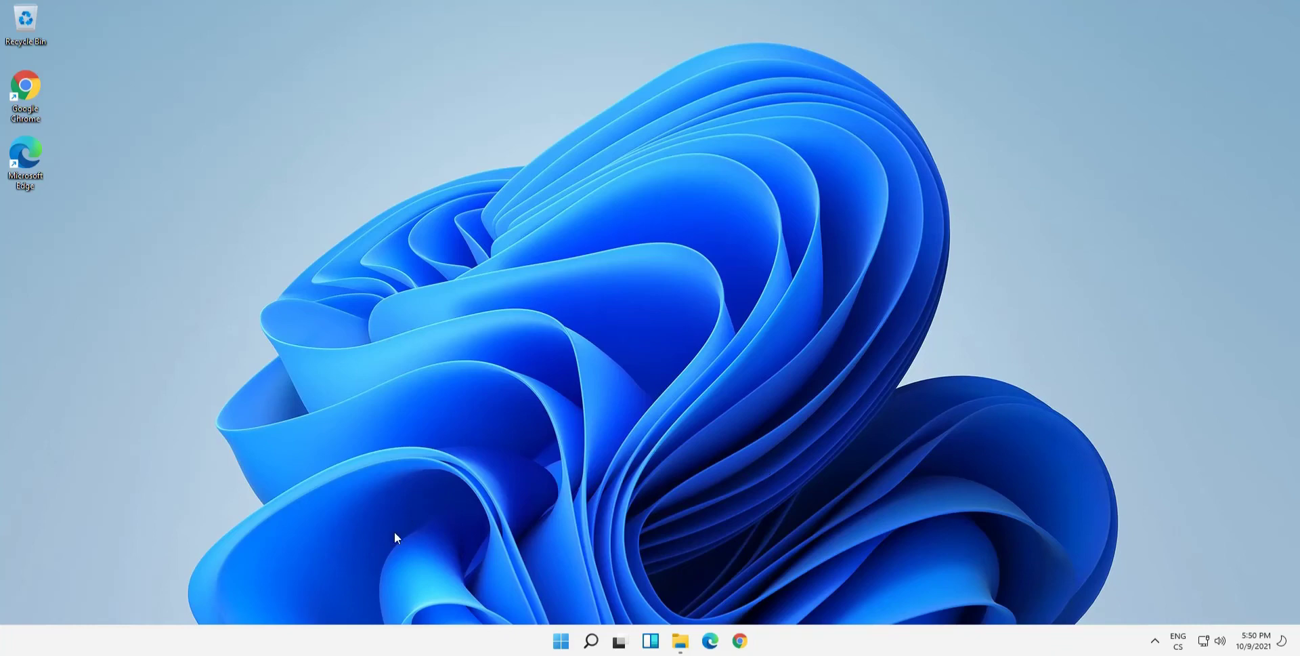
Step: Examine the folders on Local Disk (C:) in File Explorer and minimize the window
click(688, 643)
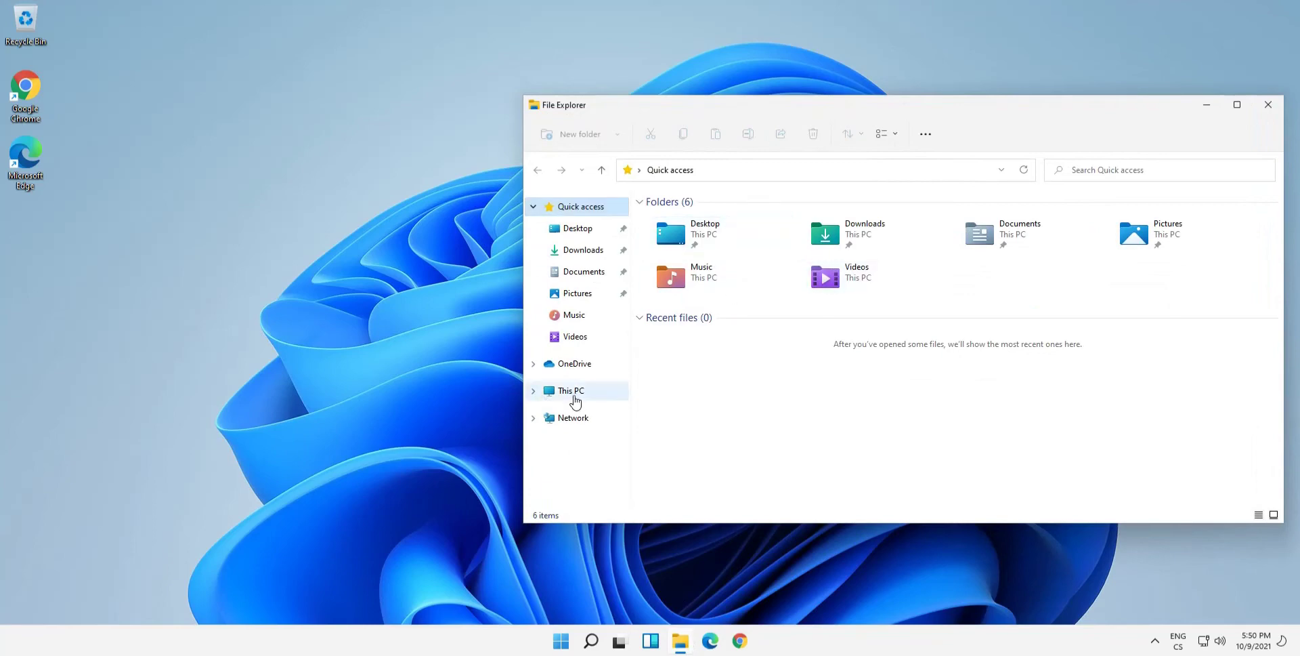
click(574, 393)
click(715, 328)
double_click(715, 328)
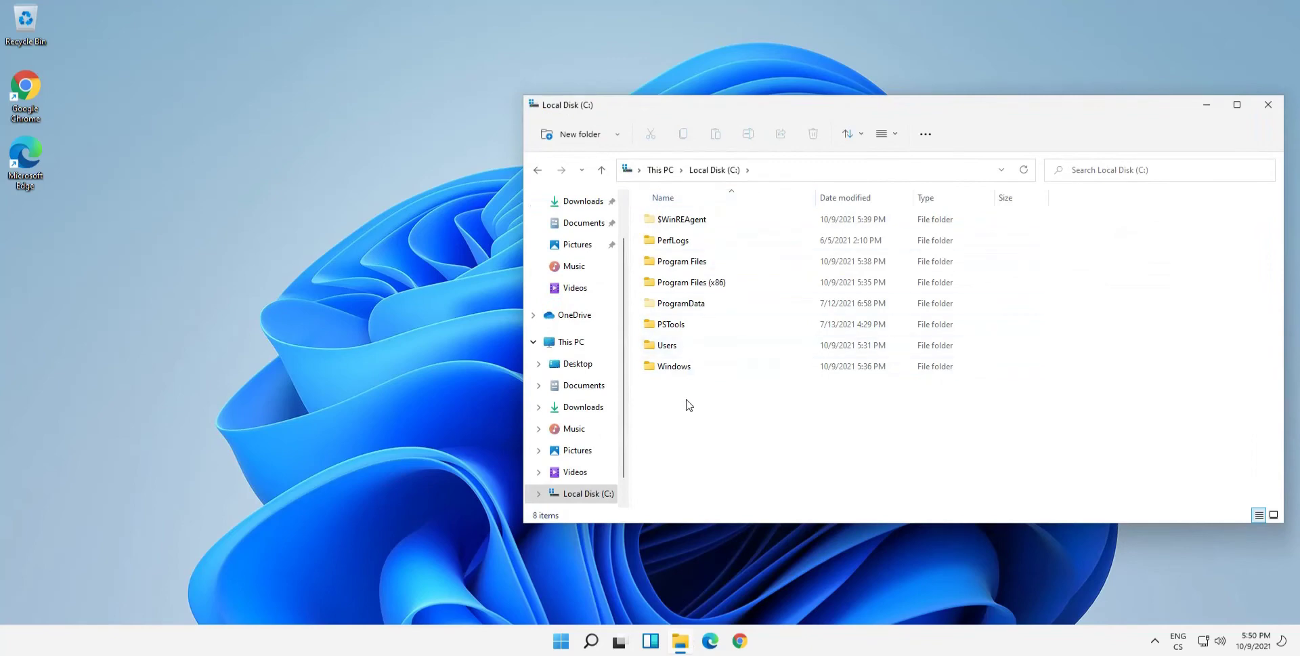
click(1207, 105)
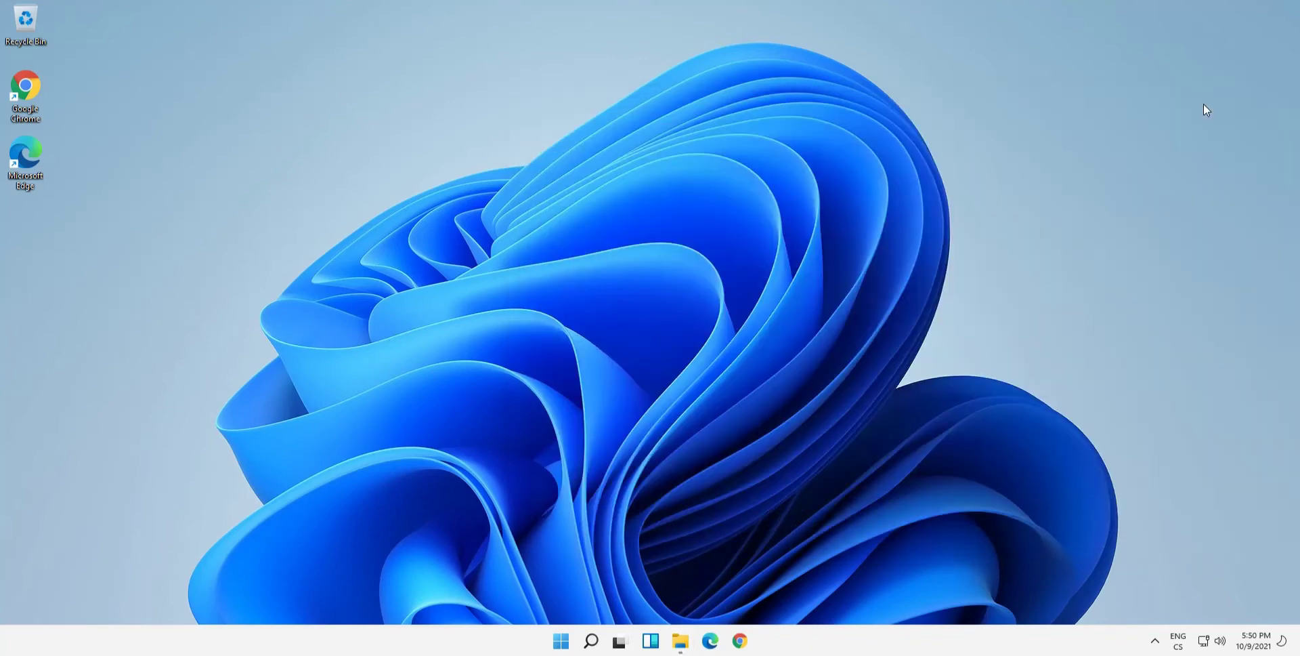
Step: Open Task Manager from the security options screen, view the running processes, and close it
right_click(779, 639)
click(799, 594)
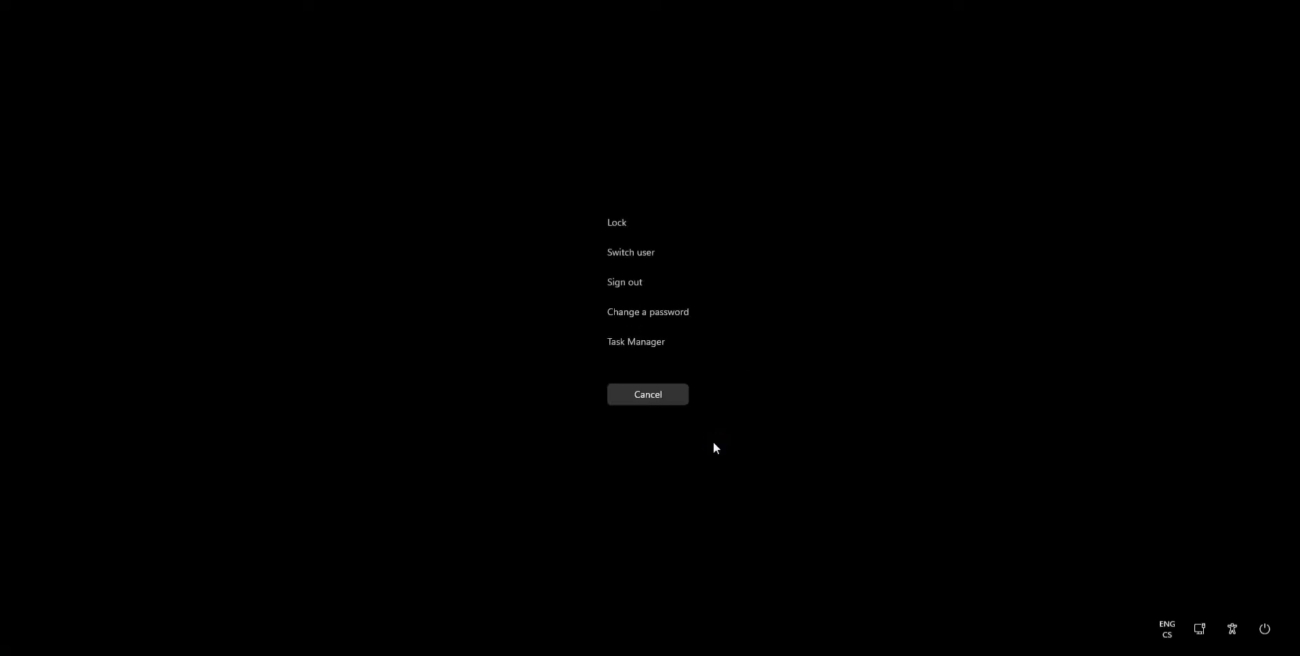
click(621, 347)
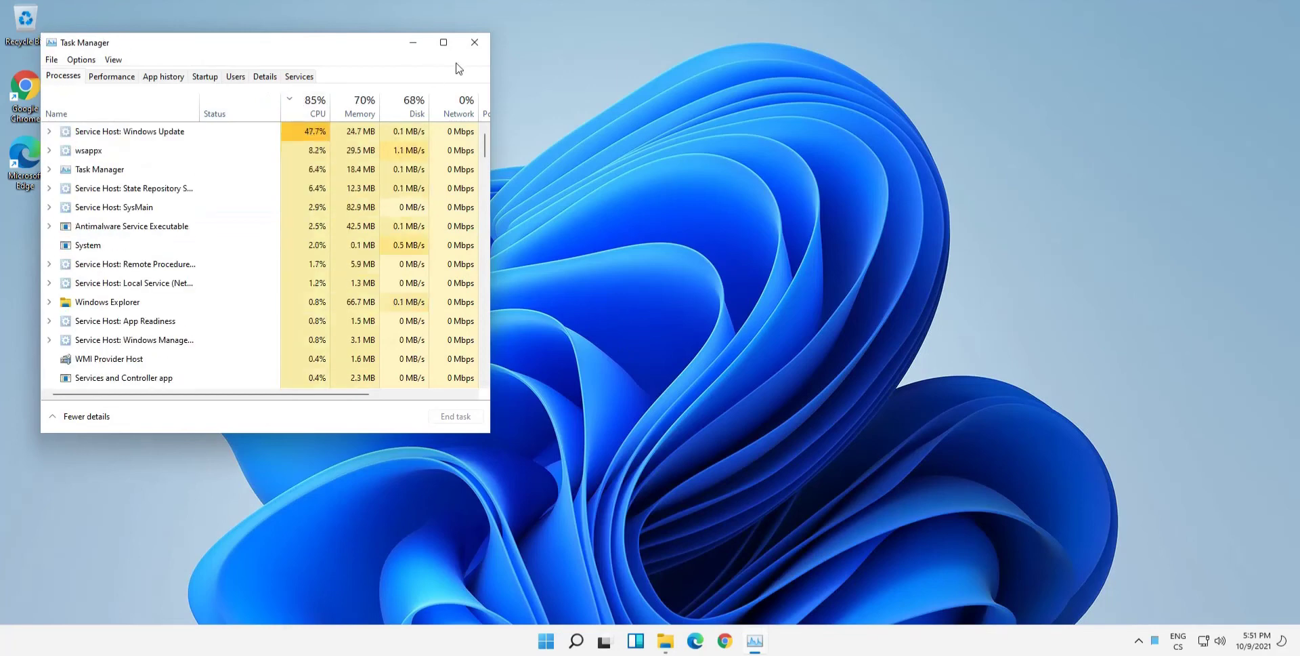
click(482, 45)
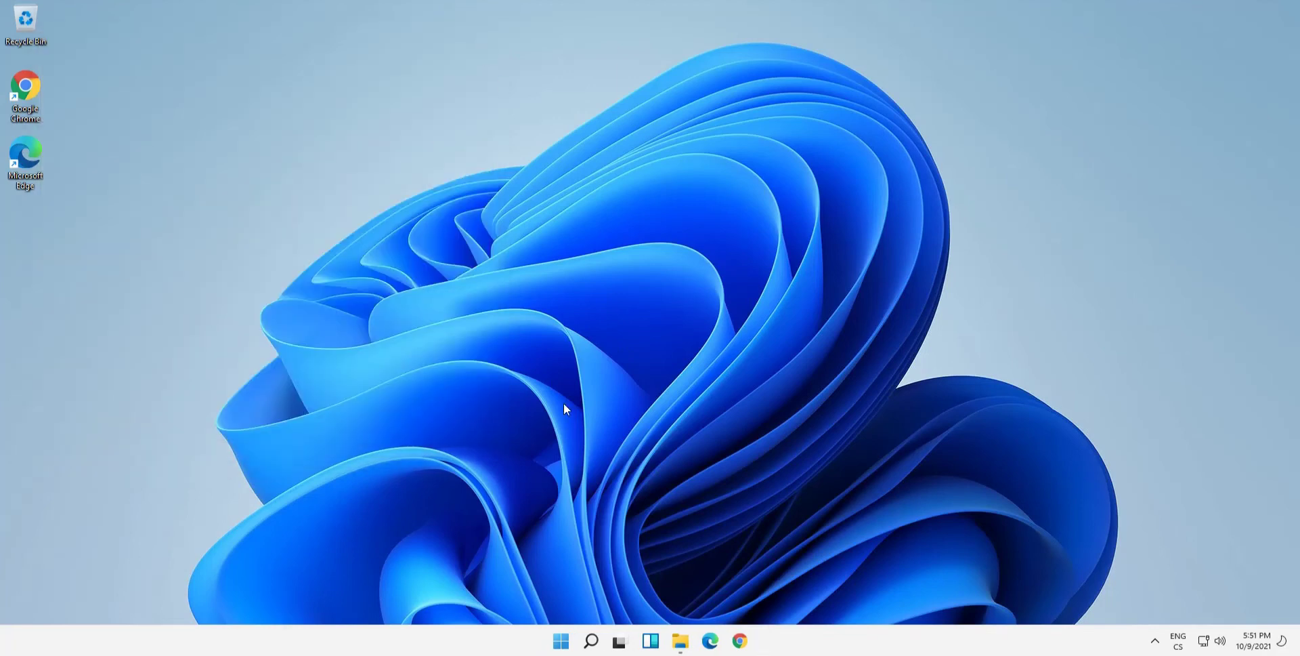
Step: Open the Windows 11 Settings app, examine the layout of its System page, and close it
click(562, 642)
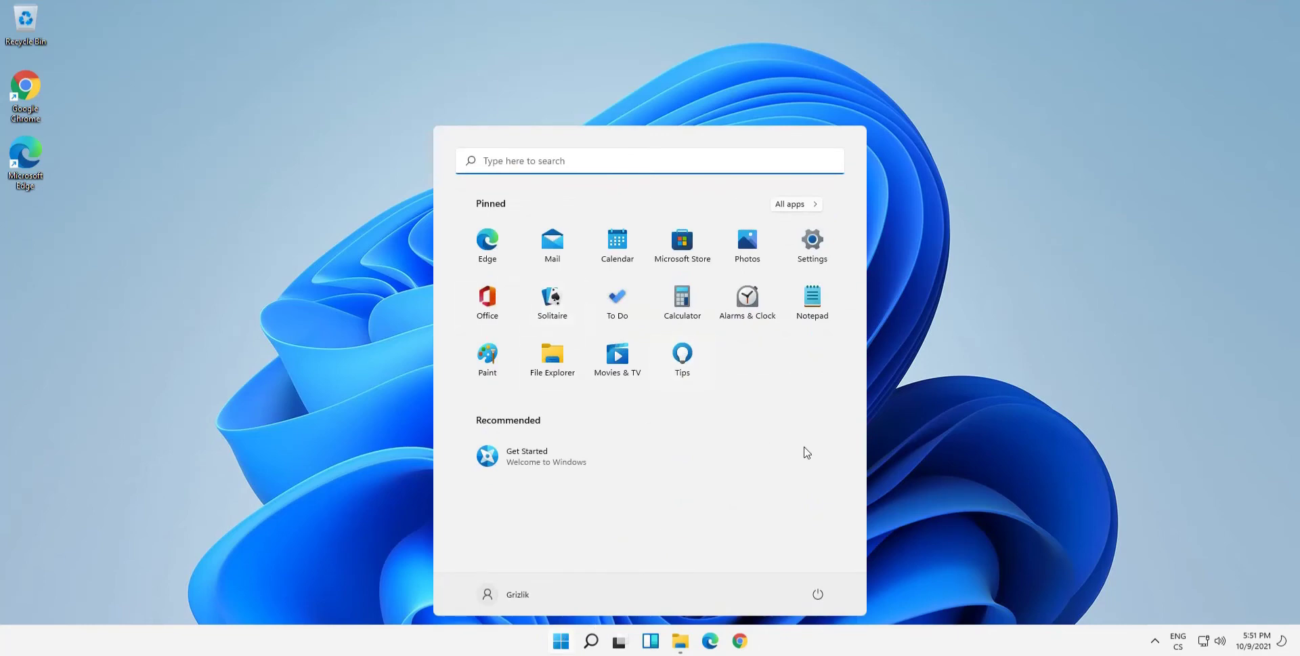
click(818, 251)
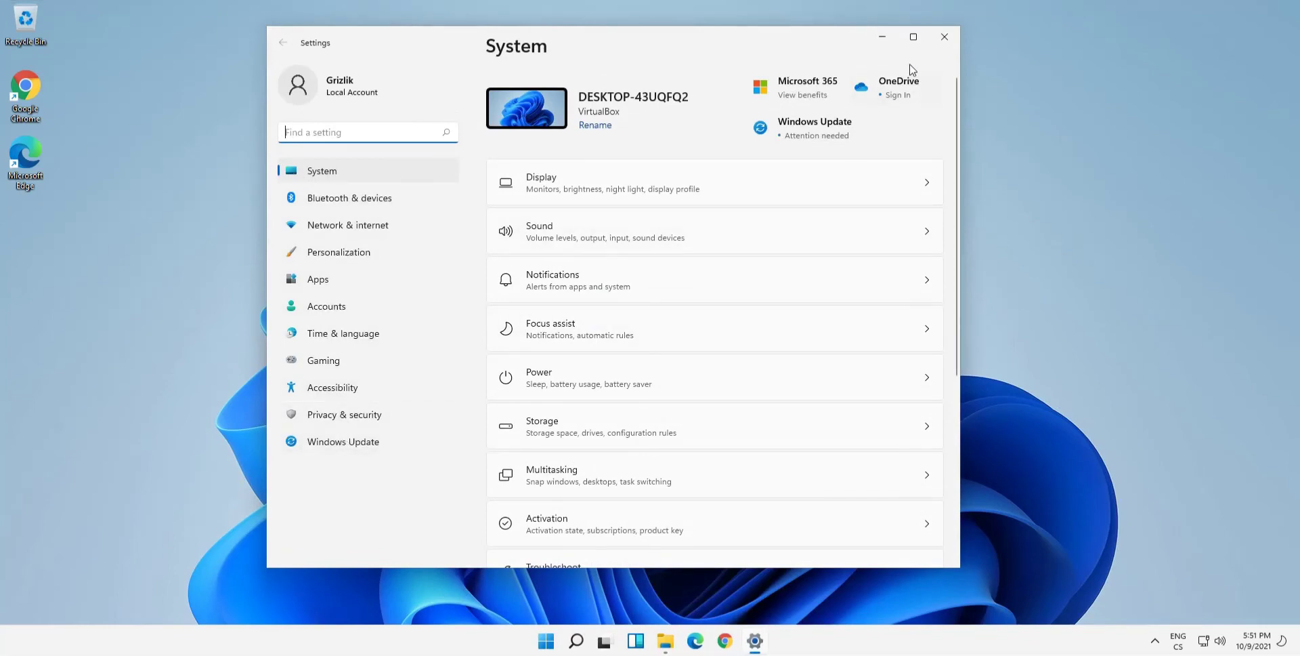
click(944, 37)
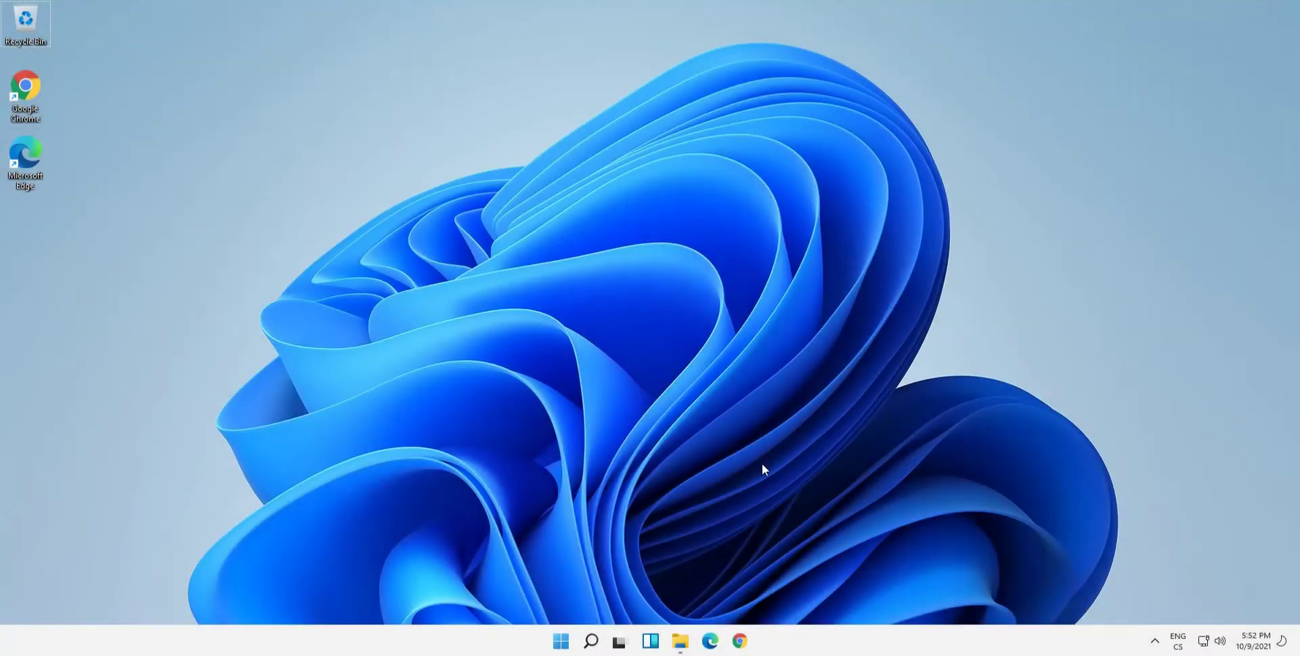
drag(895, 75, 266, 524)
Step: Open the Personalization background settings by way of the taskbar settings and set the purple glow picture as desktop background
right_click(795, 638)
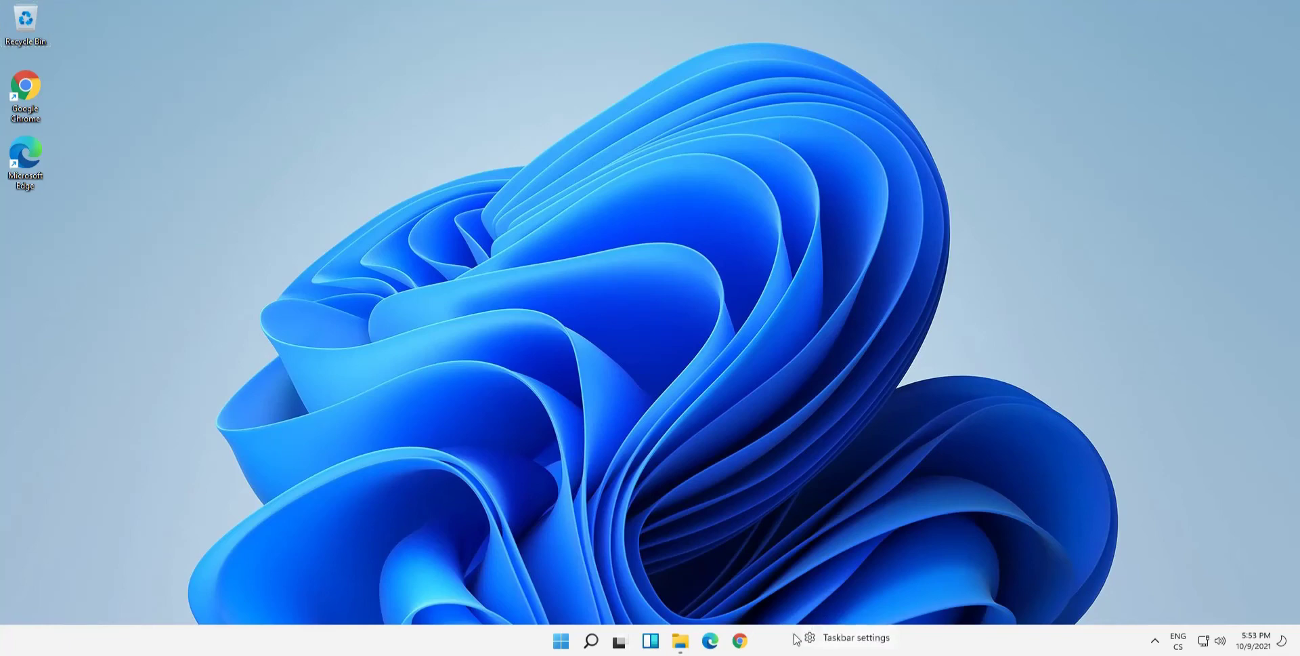
click(868, 642)
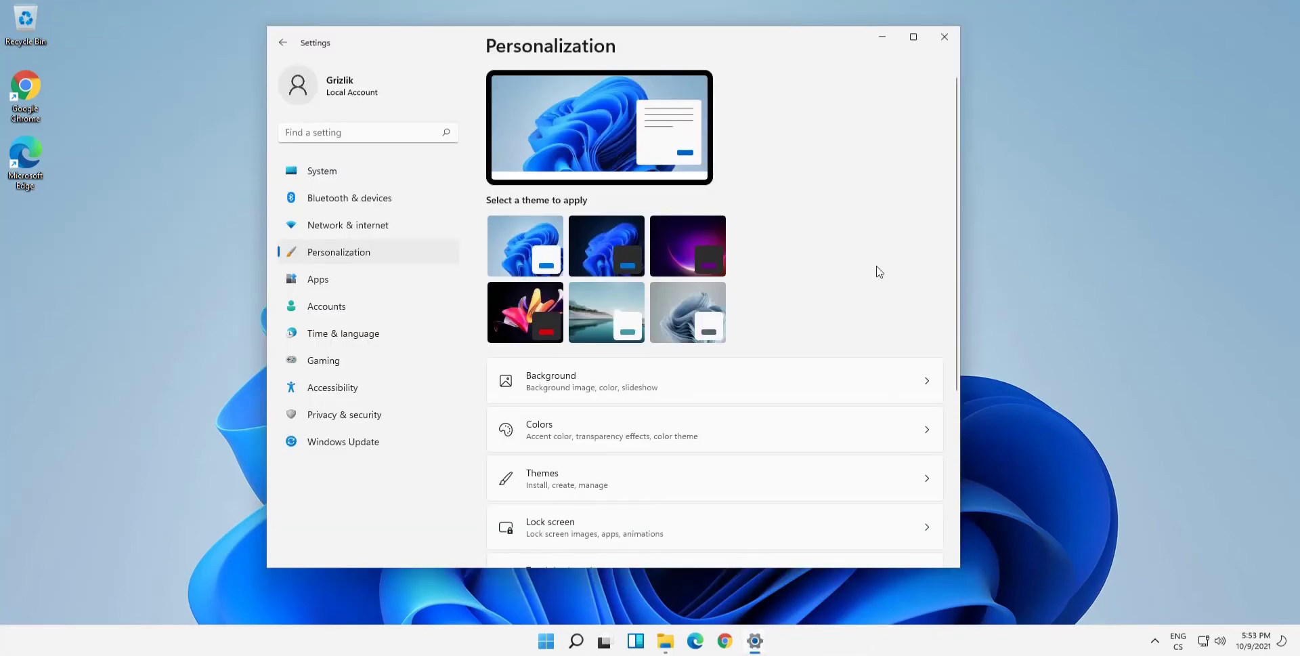
click(571, 389)
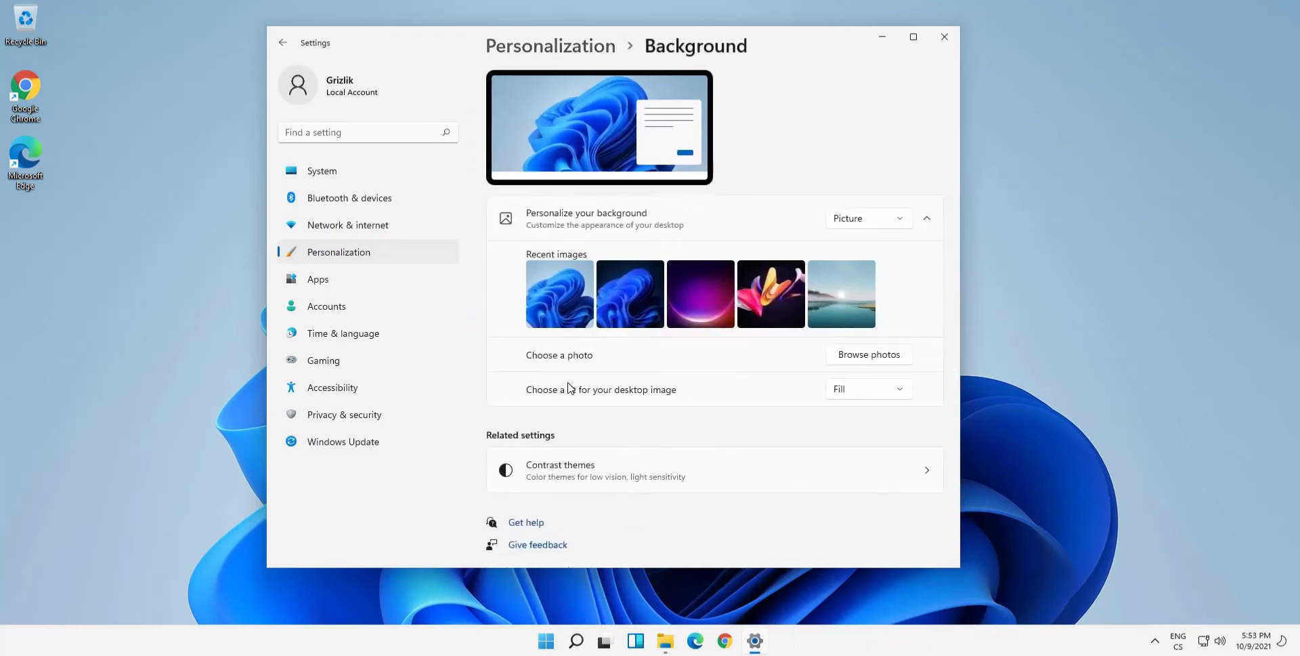
click(706, 304)
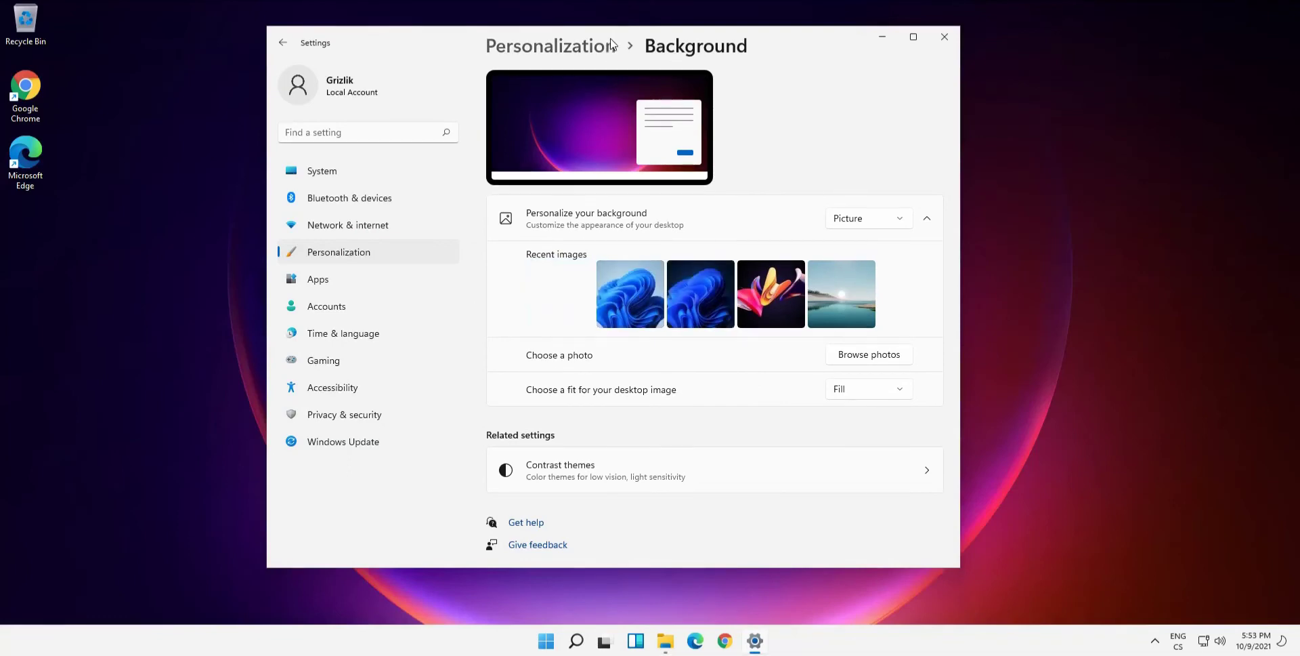
drag(611, 45, 585, 42)
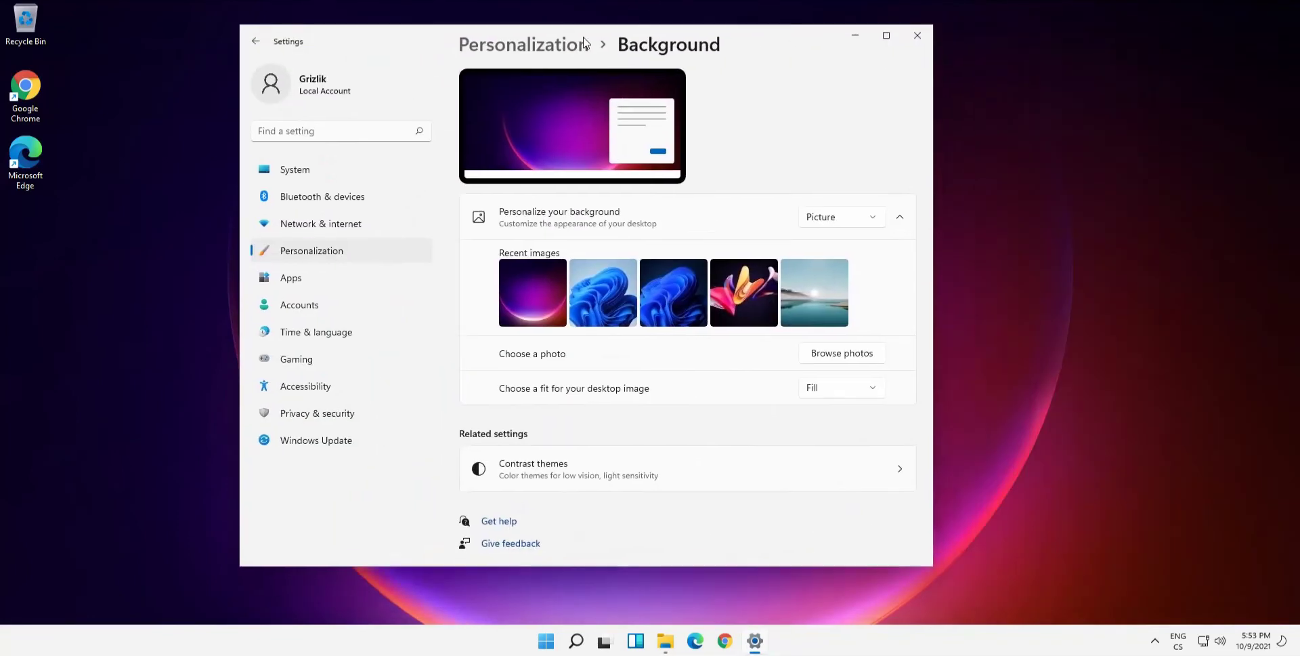
Step: Open the Colors settings under Personalization and set the color mode to Custom
click(371, 245)
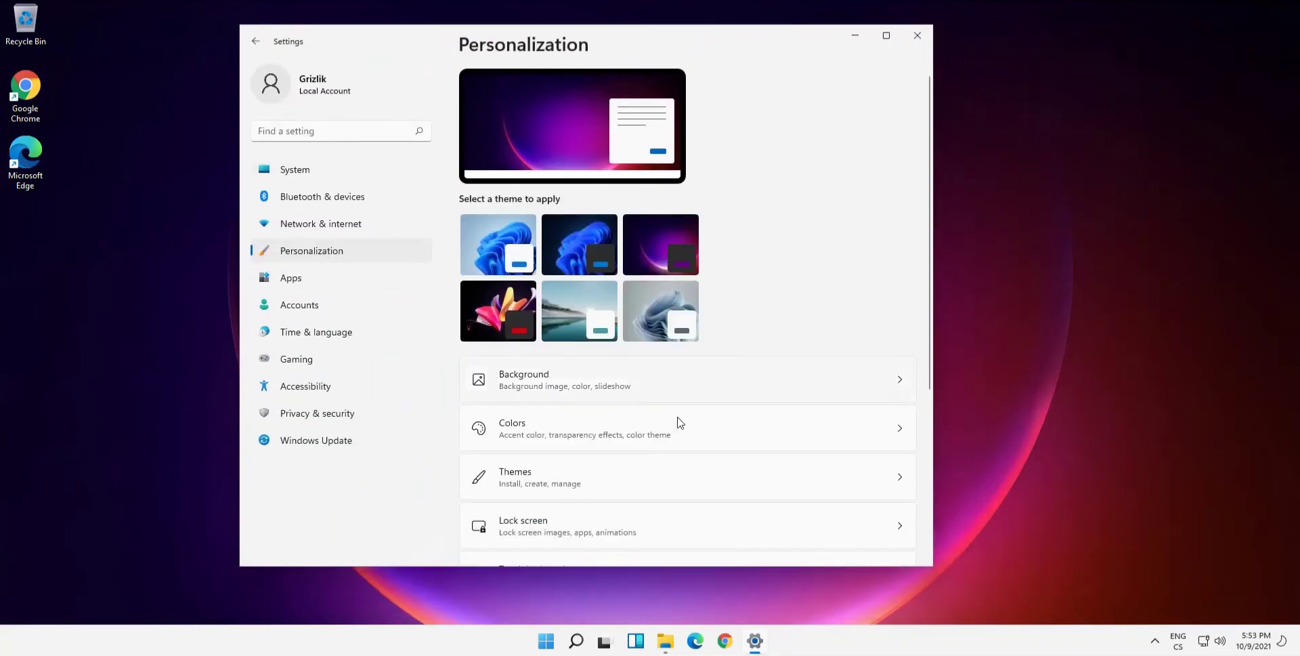
click(681, 429)
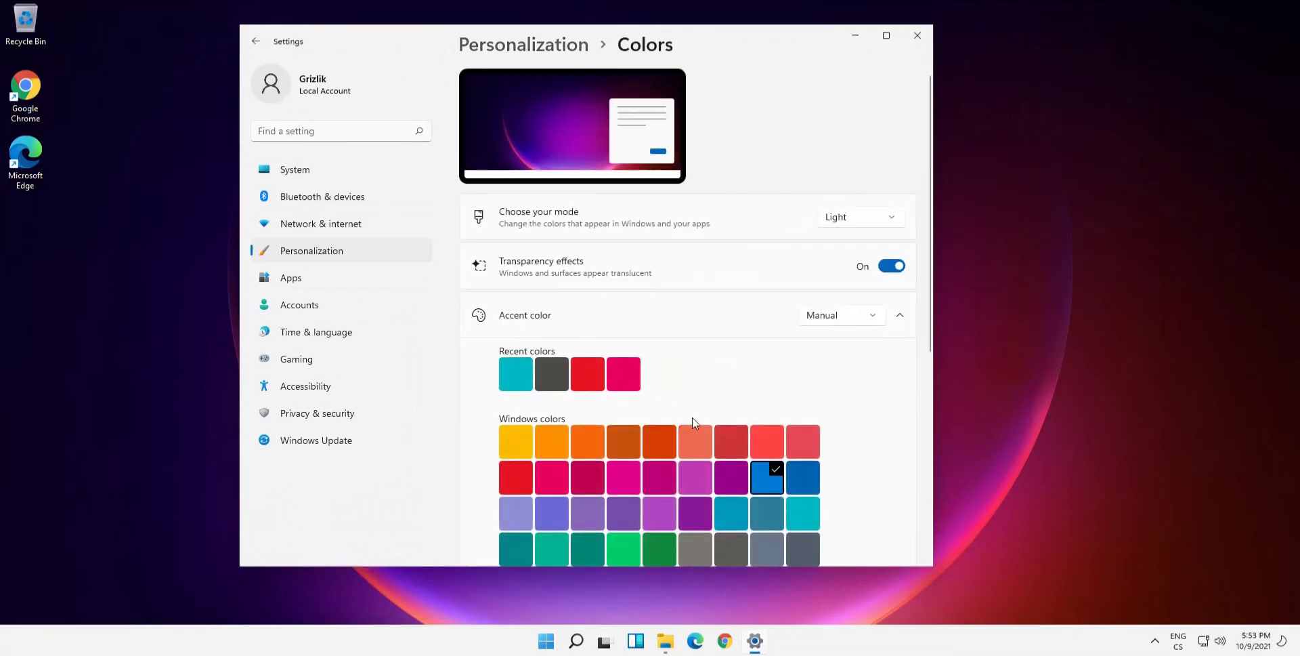
click(864, 224)
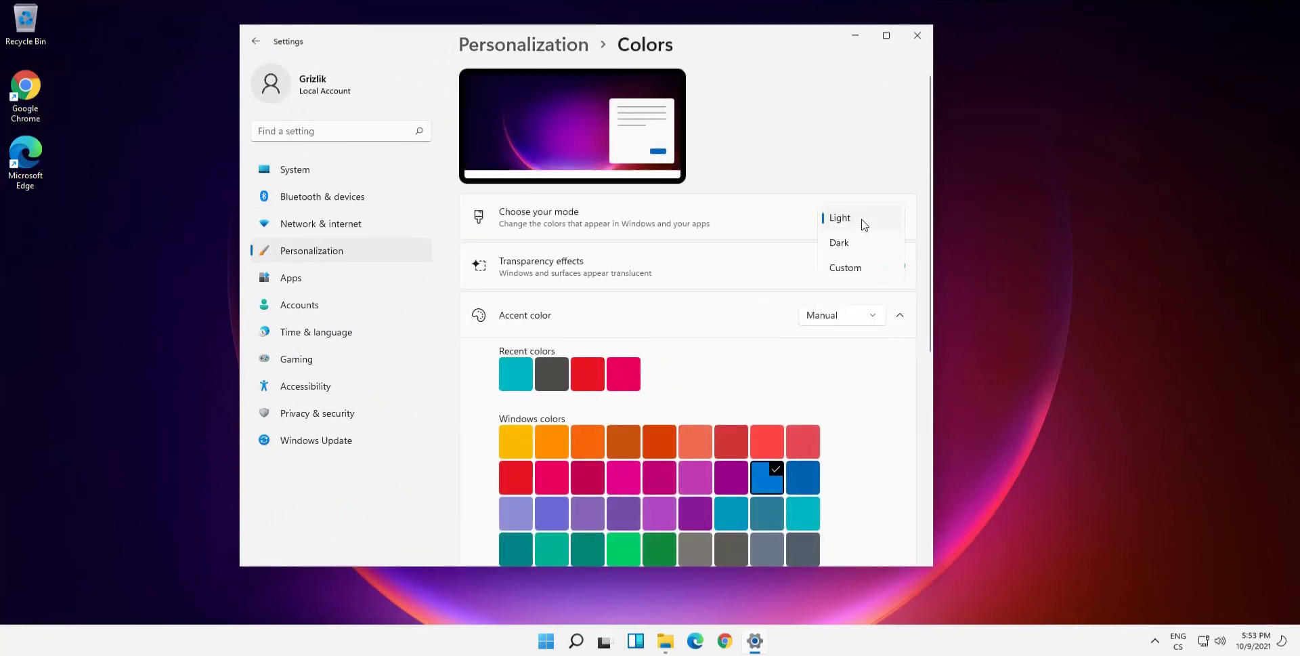
click(846, 267)
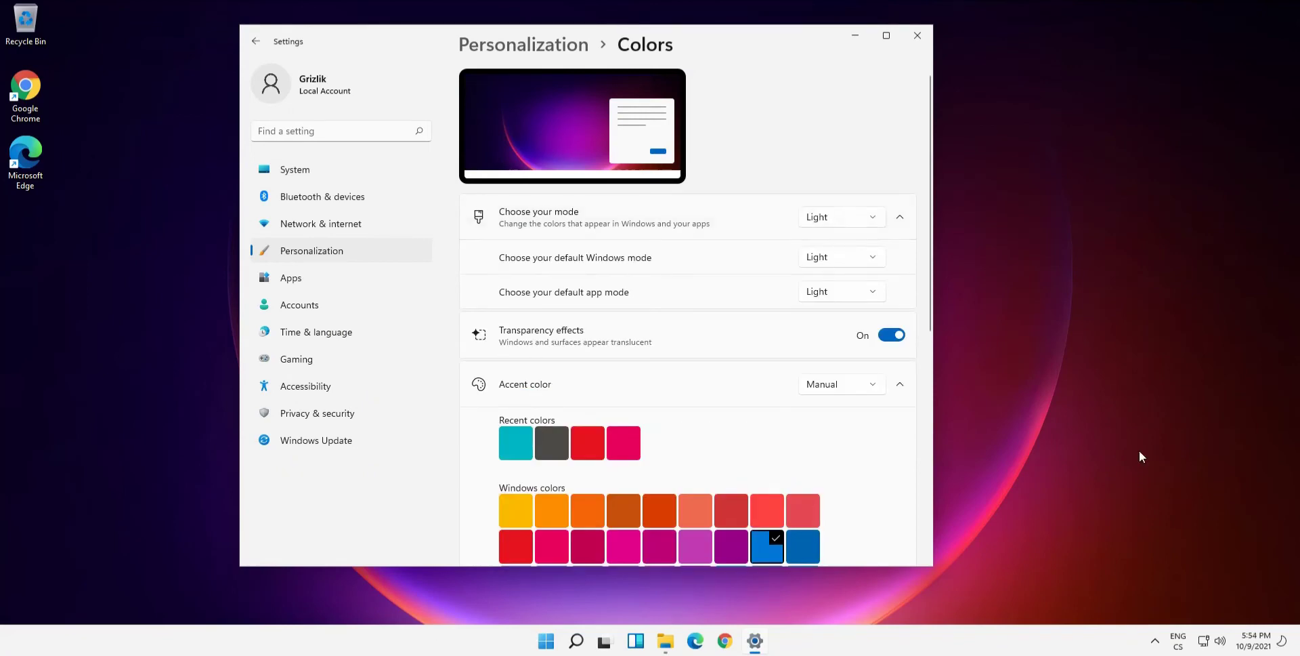
Step: Set the default Windows mode to Dark and return to the Personalization page
click(822, 258)
click(820, 282)
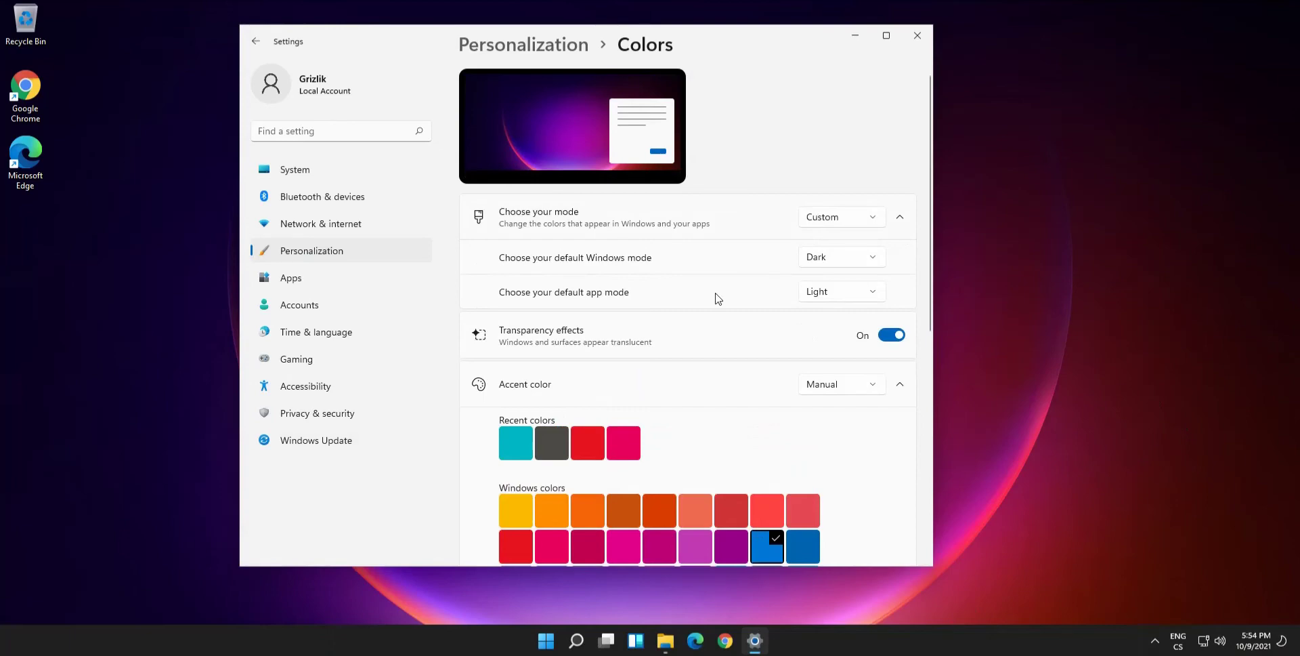
key(alt+Left)
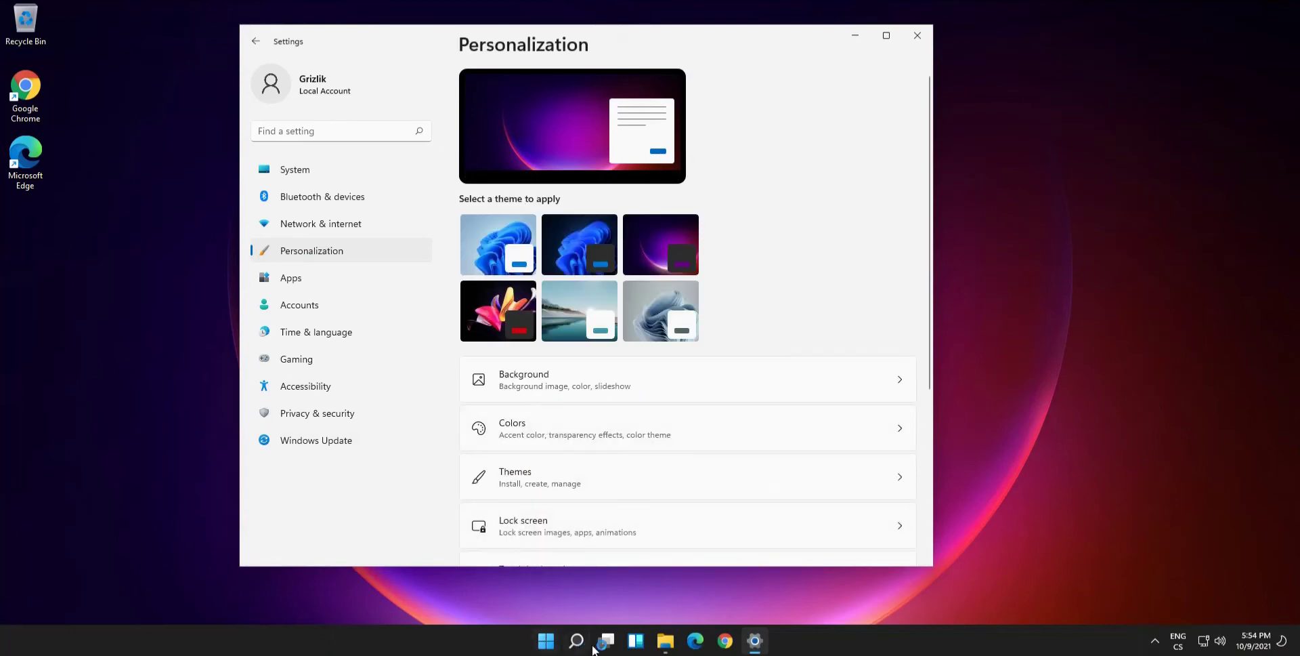
Step: Open the Taskbar settings under Personalization, set the taskbar alignment to Left, and close Settings
scroll(666, 494, down, 1)
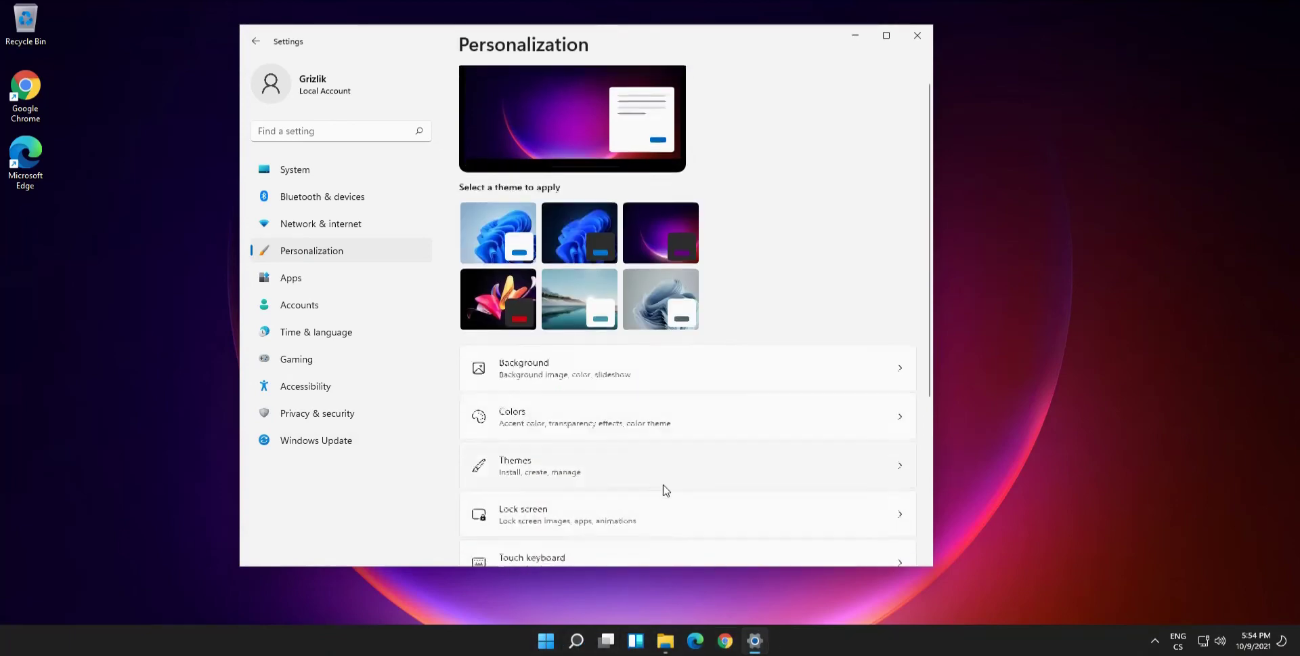
scroll(666, 489, down, 1)
scroll(666, 489, down, 1)
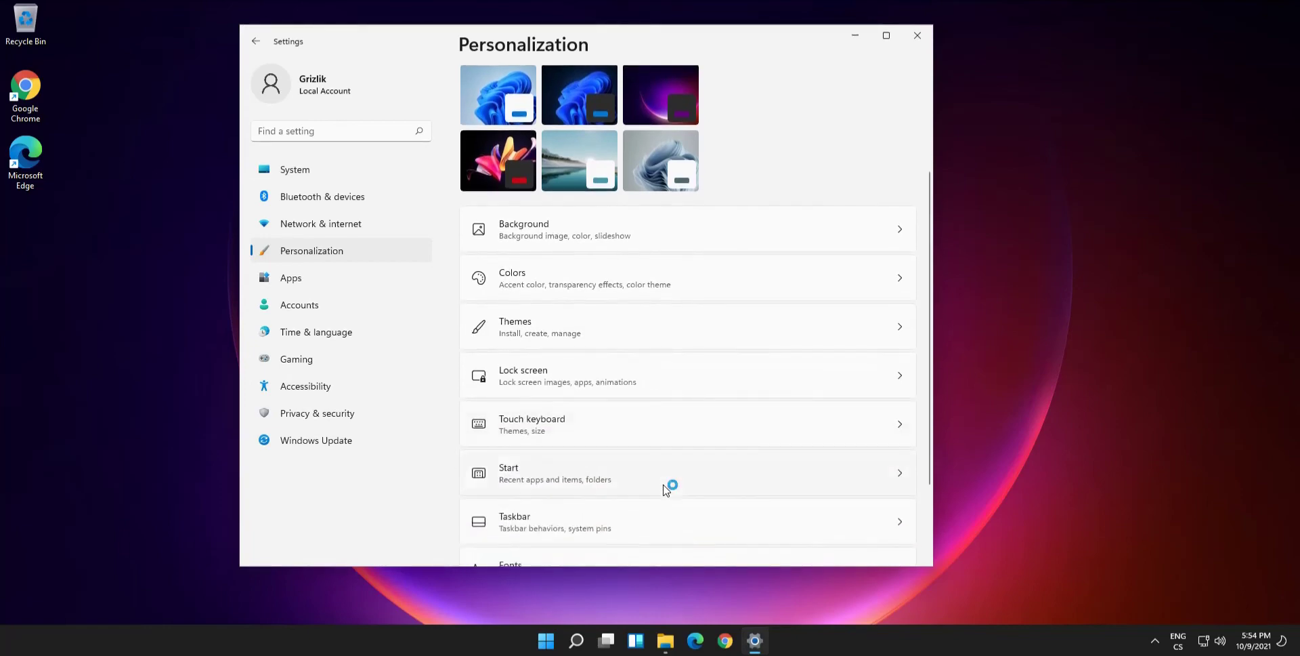
scroll(667, 489, down, 2)
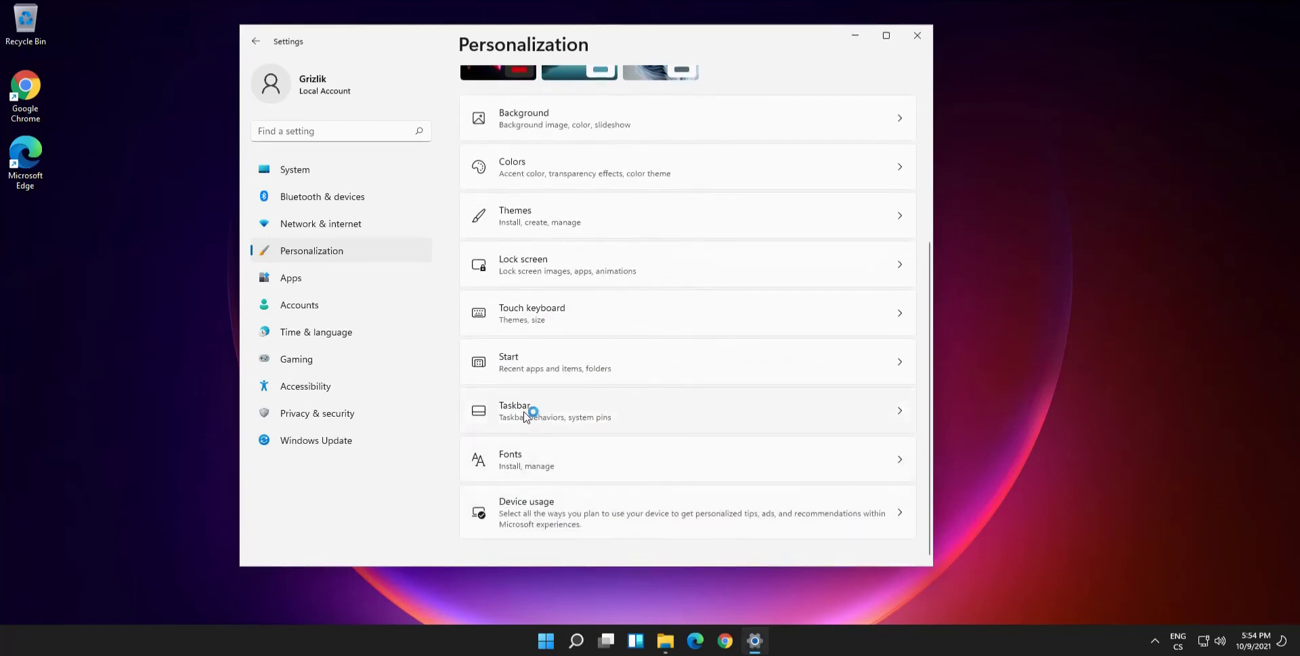
click(526, 415)
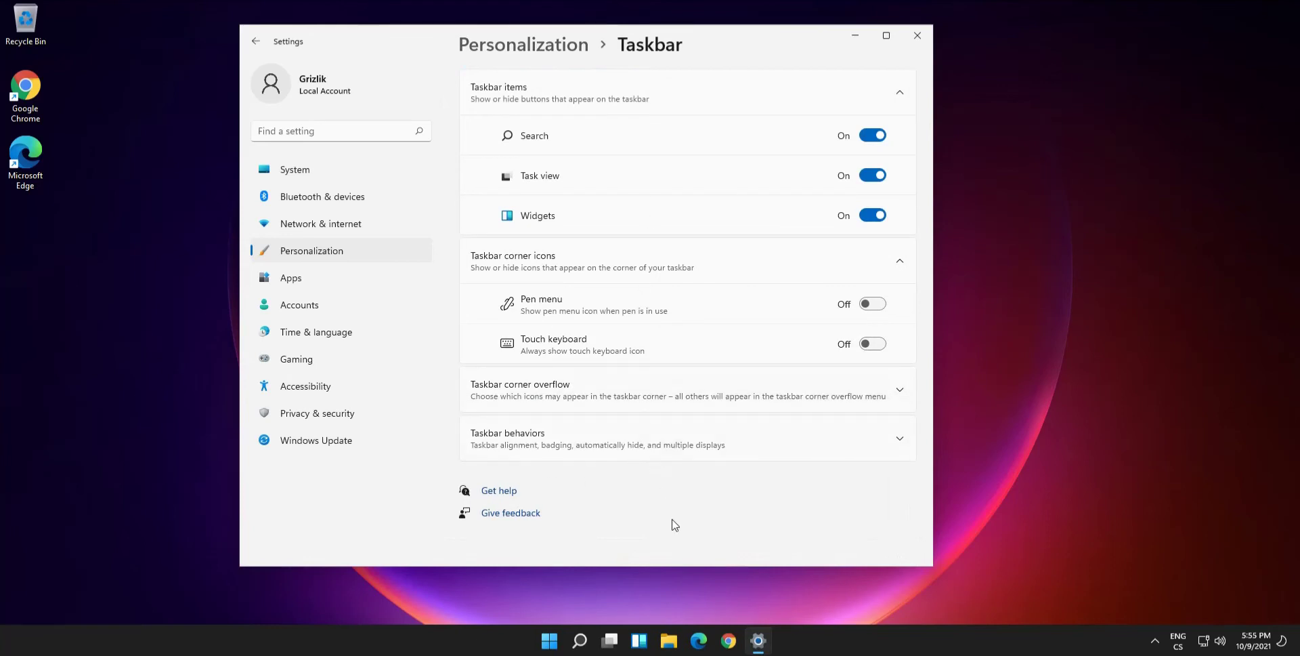
click(731, 449)
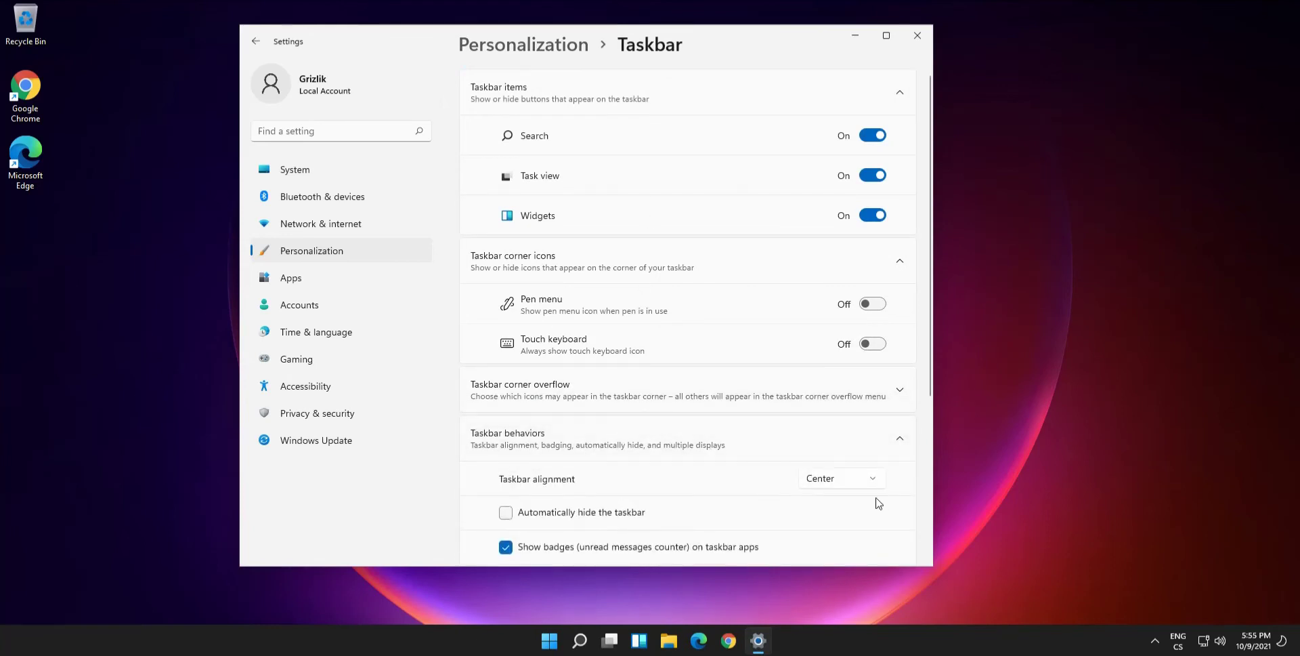
click(813, 480)
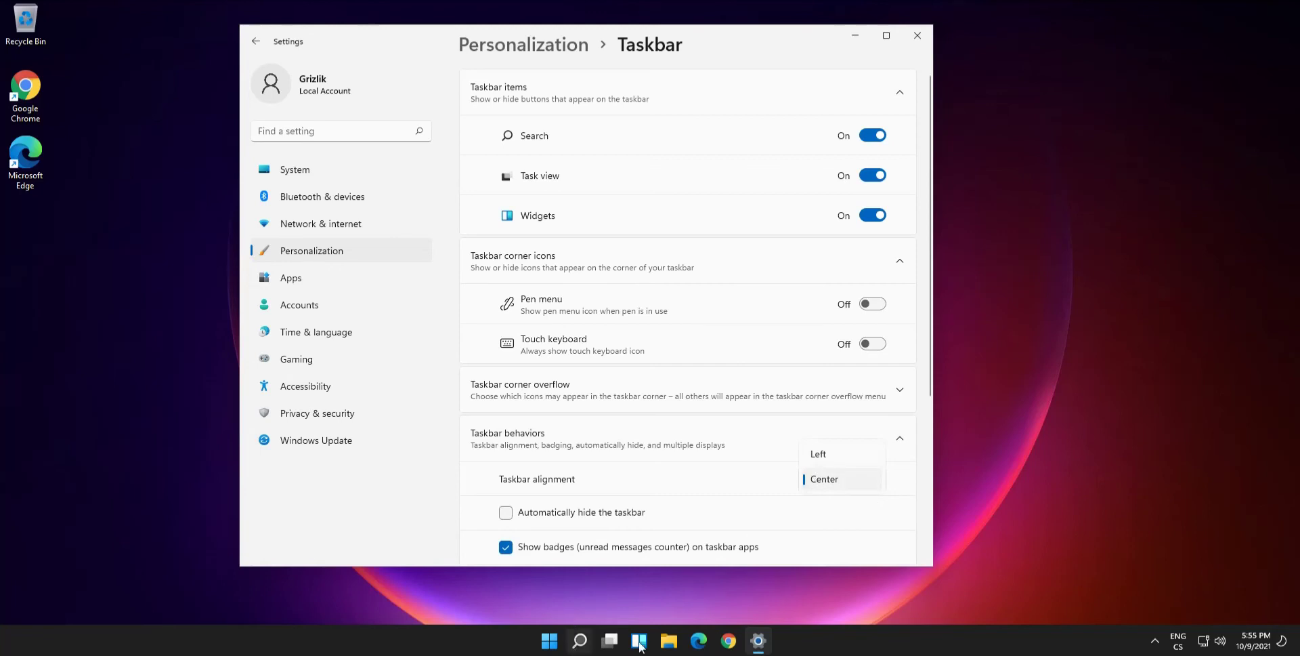
click(819, 454)
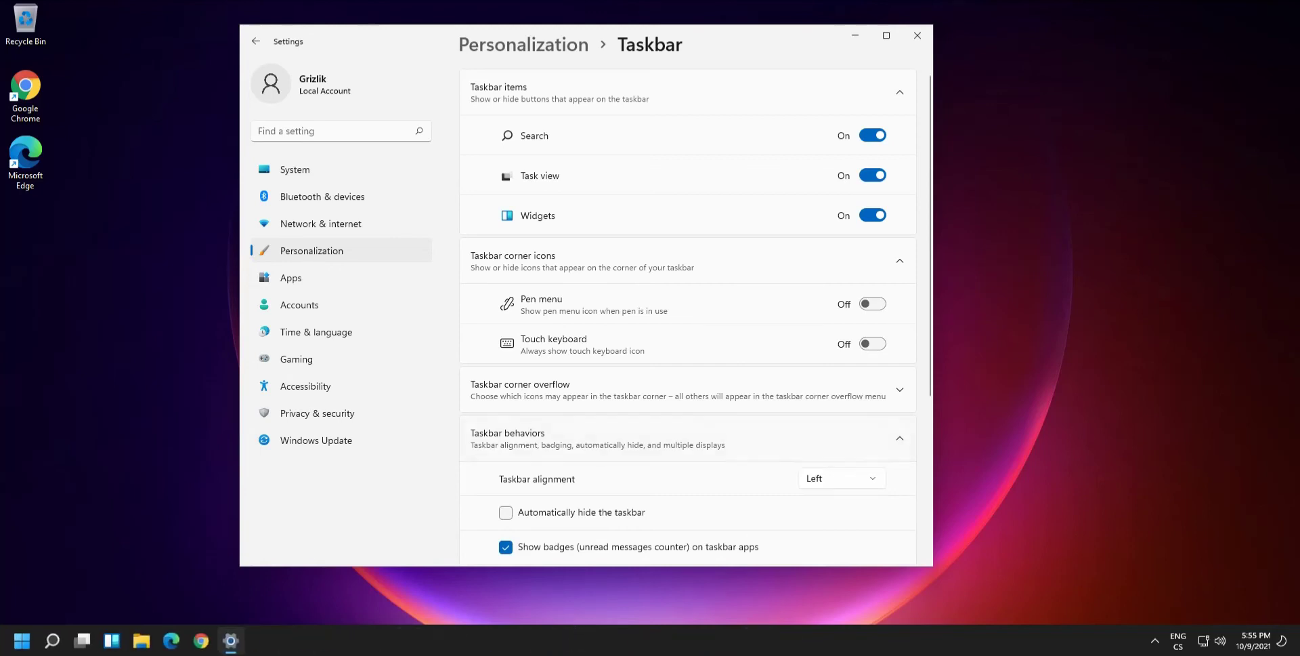
mouse_move(245, 631)
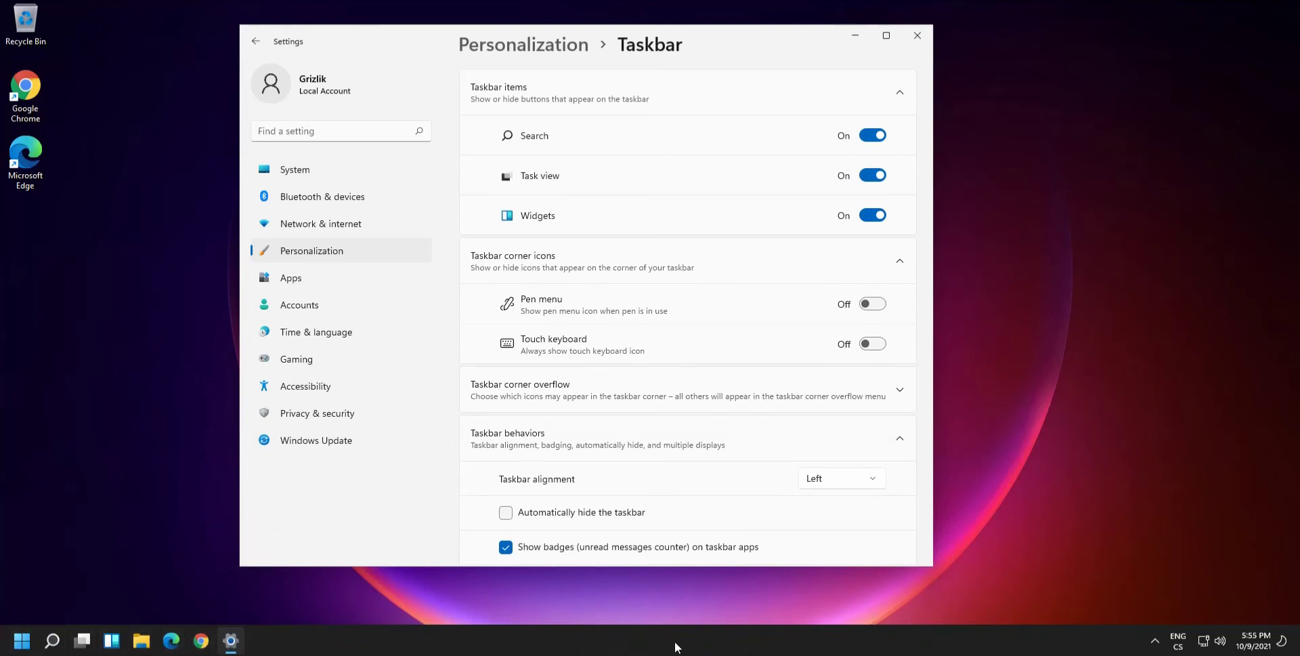
key(alt+F4)
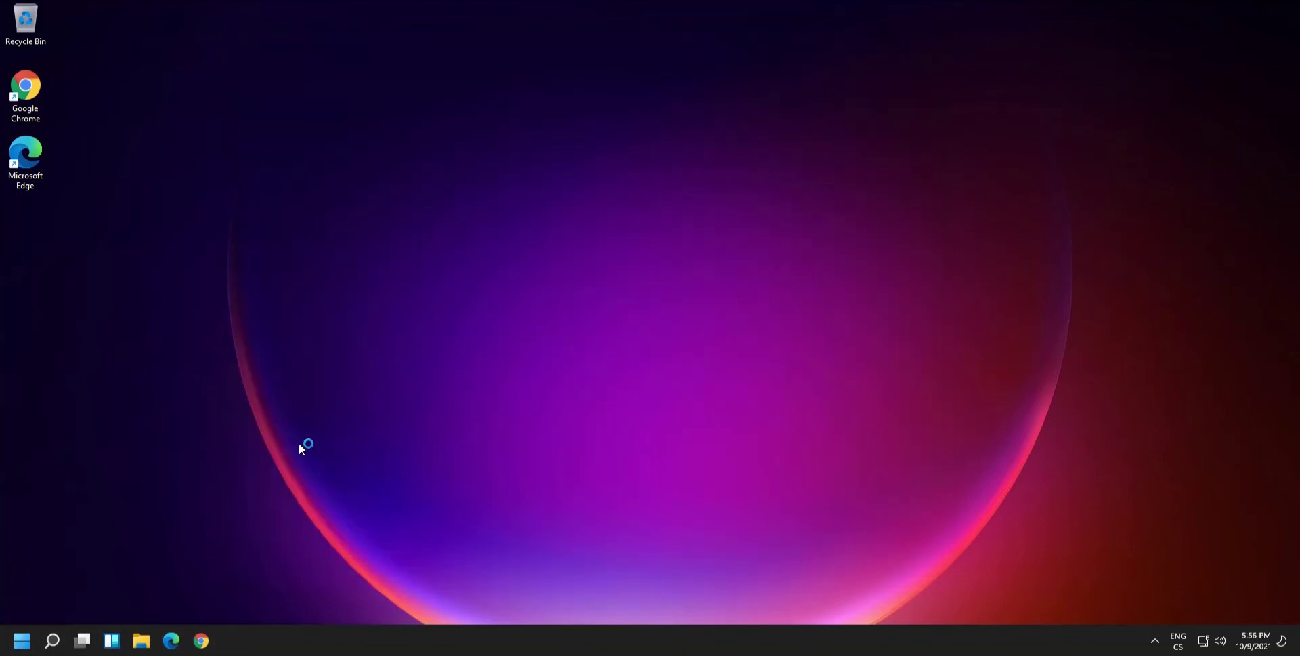
Step: View and dismiss the taskbar calendar, and switch to Chrome to examine the search results for "windows 10 end of support"
click(21, 640)
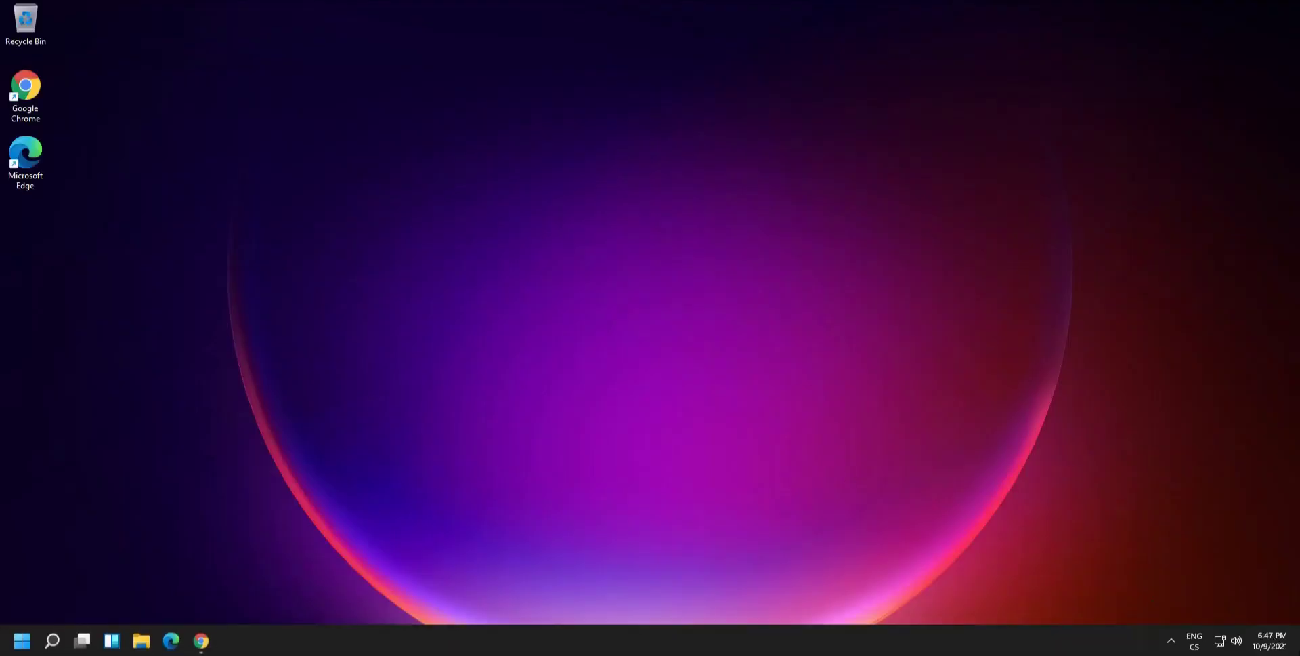
click(1280, 645)
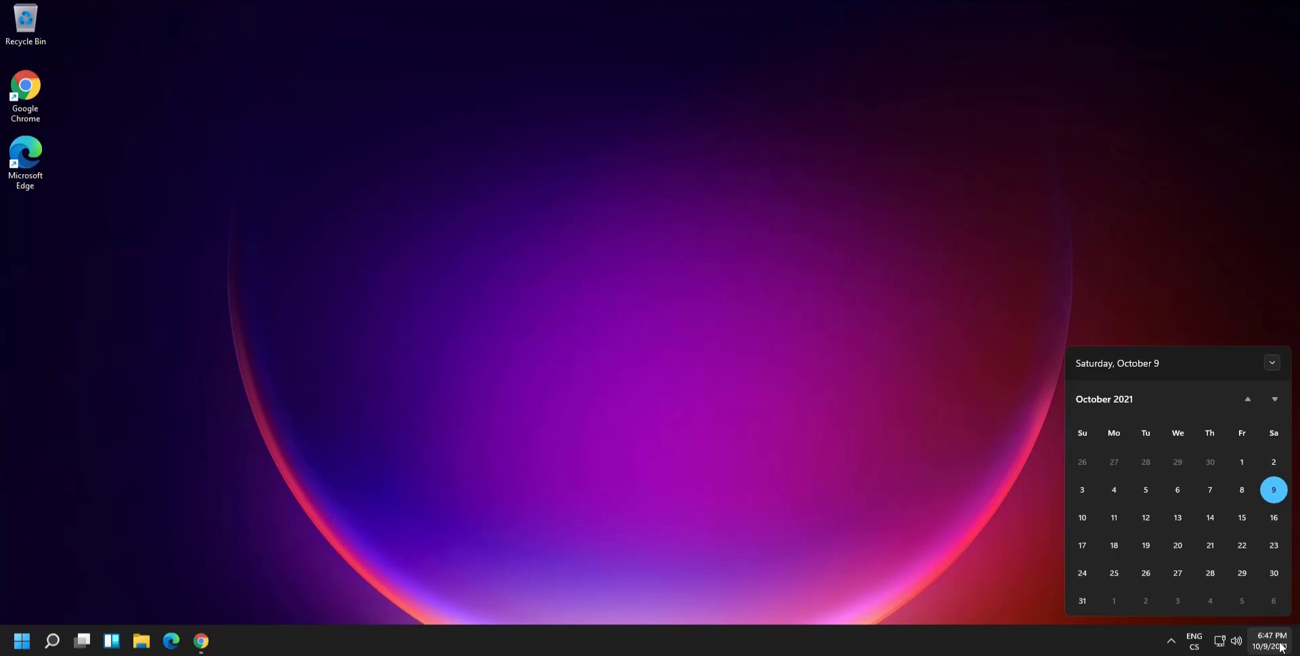
click(303, 593)
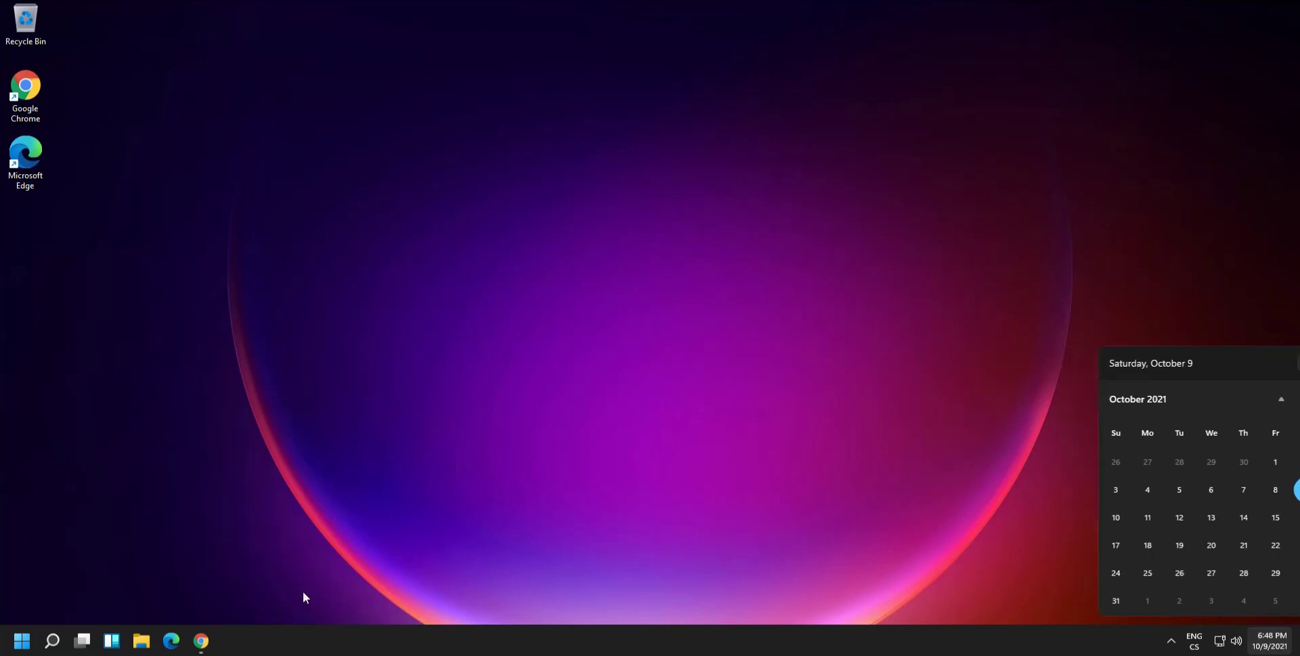
click(201, 640)
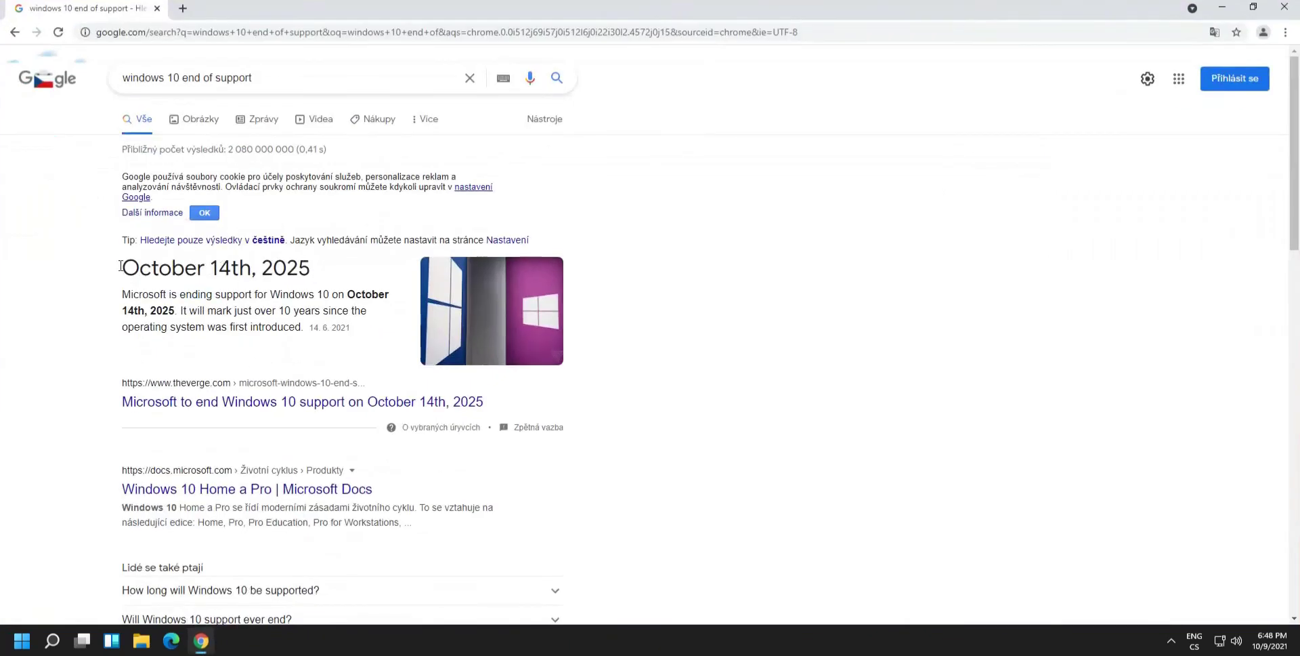
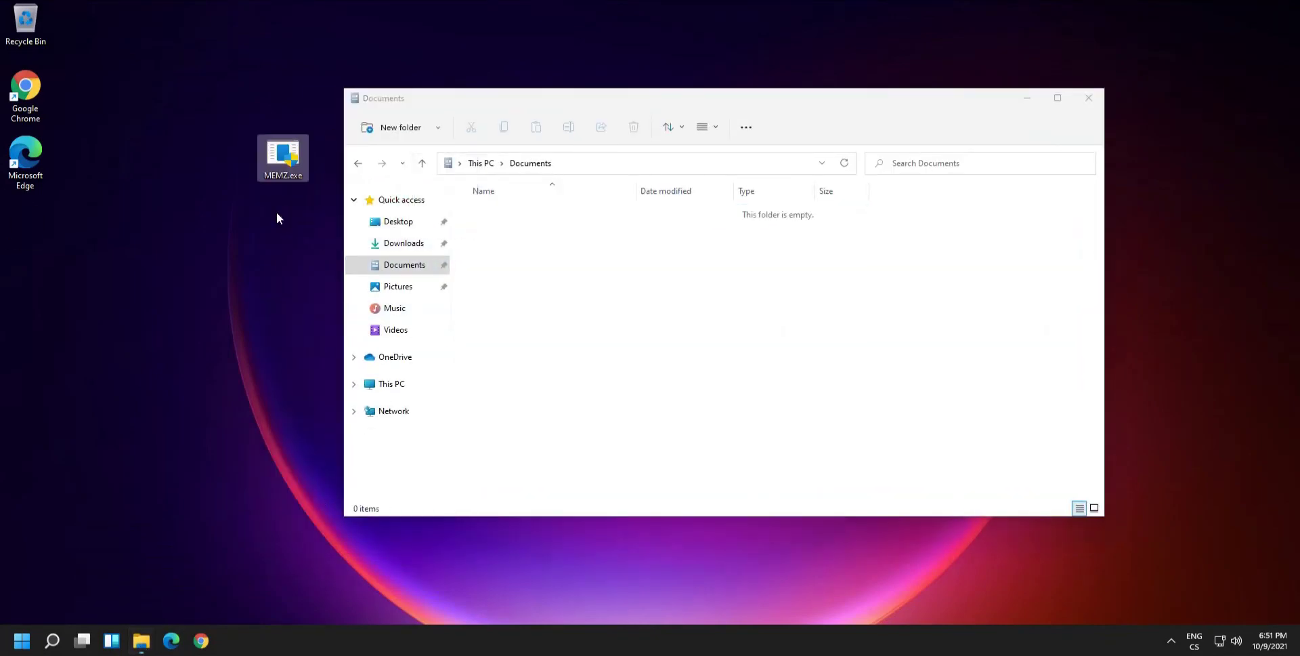
Step: Minimize the Documents window and move the MEMZ warning dialog toward the upper-left area of the desktop
click(1025, 102)
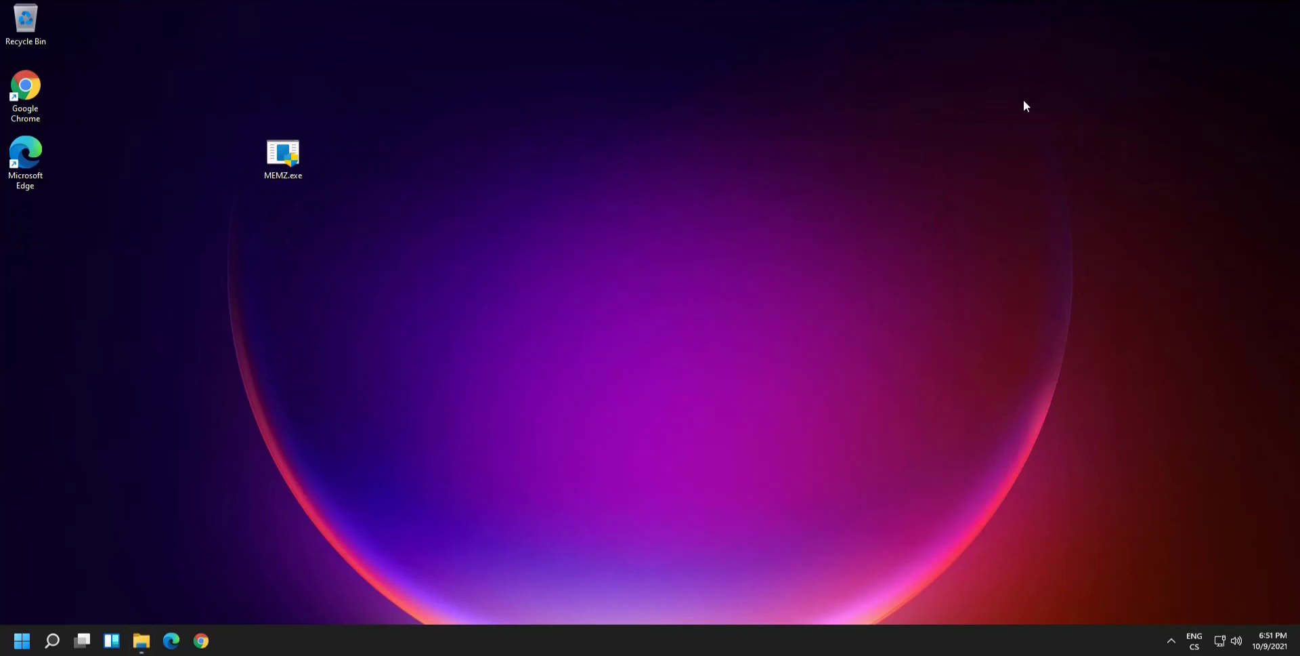
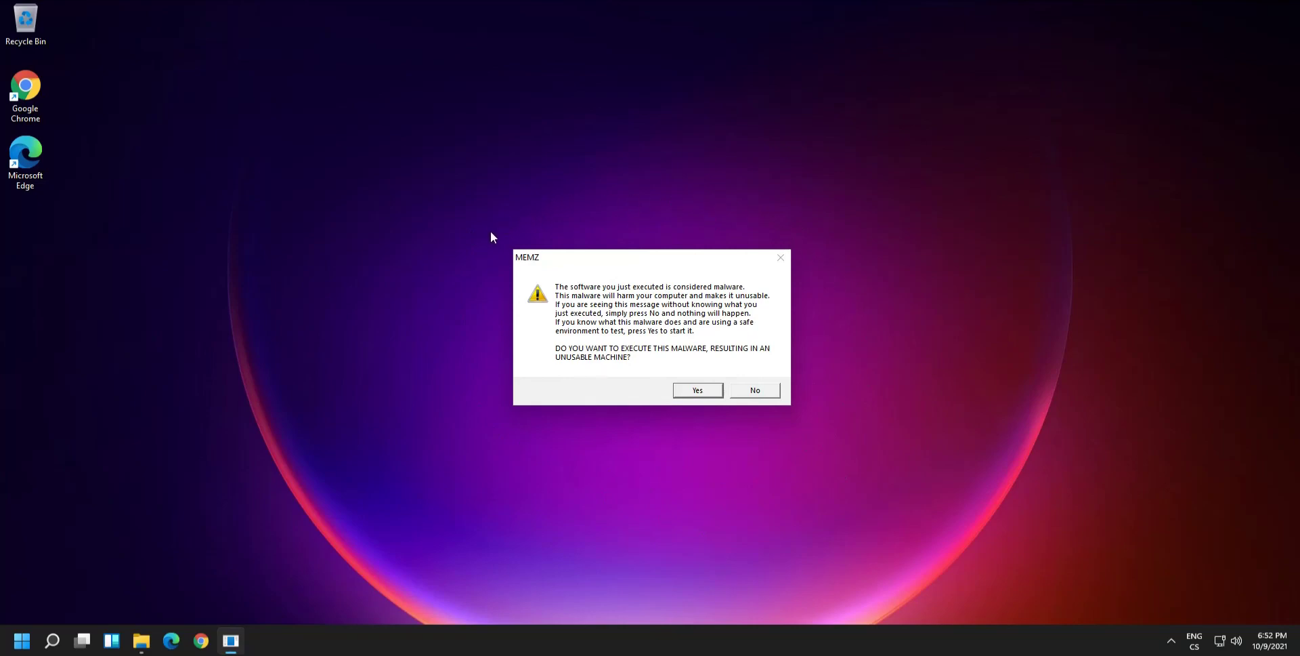
drag(572, 265, 221, 156)
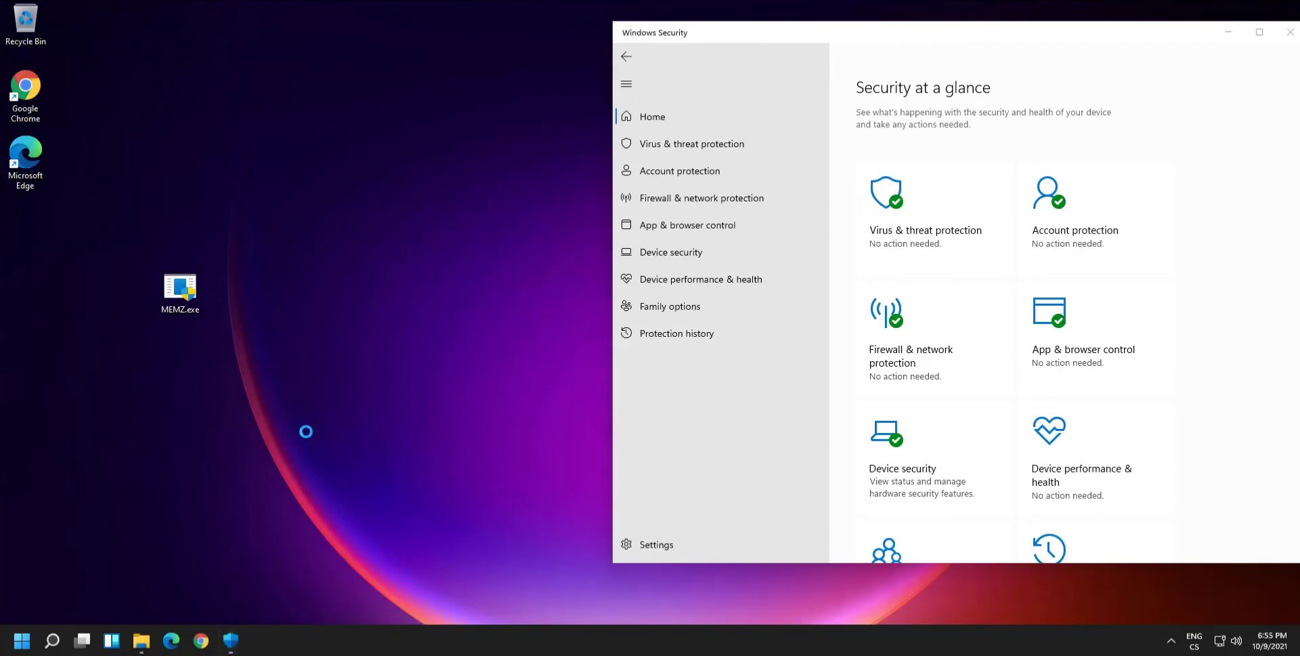
Step: Refresh the desktop containing the MEMZ.exe file while Windows Security is open
right_click(305, 435)
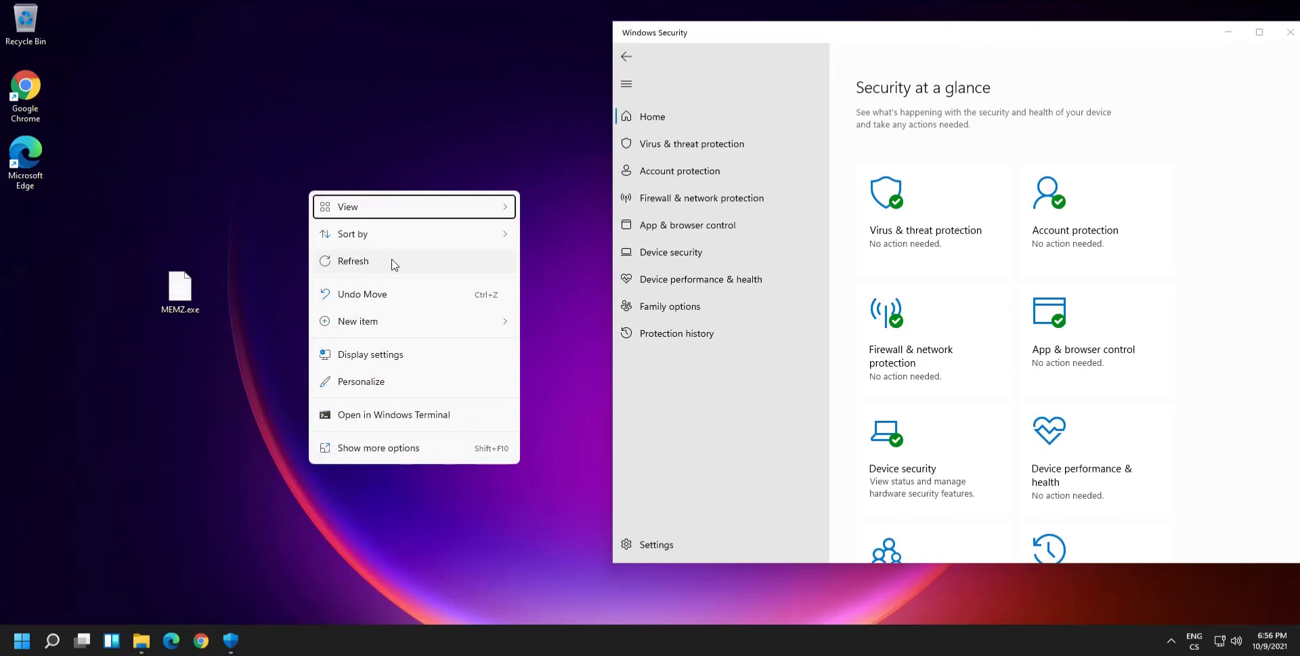
click(391, 259)
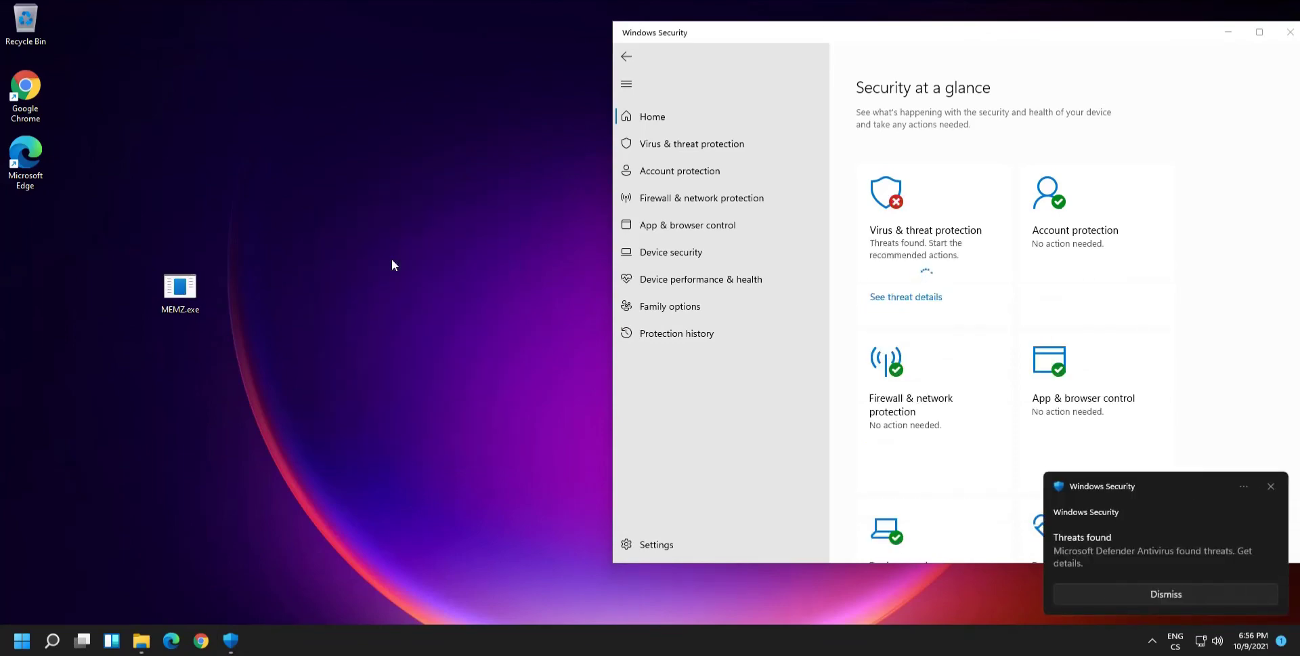